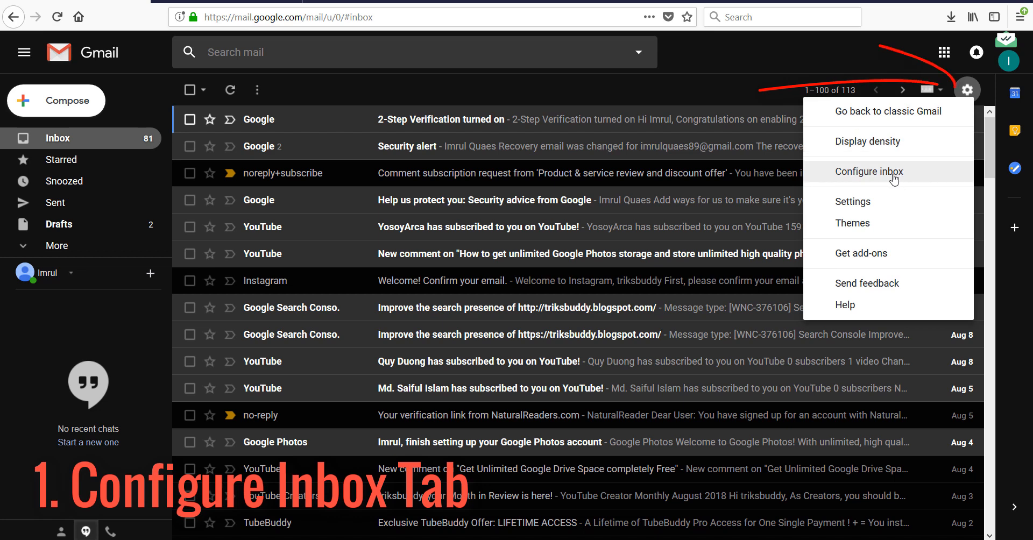
Enable the Social, Promotions, Updates and Forums inbox categories and save the configuration.
left_click(892, 173)
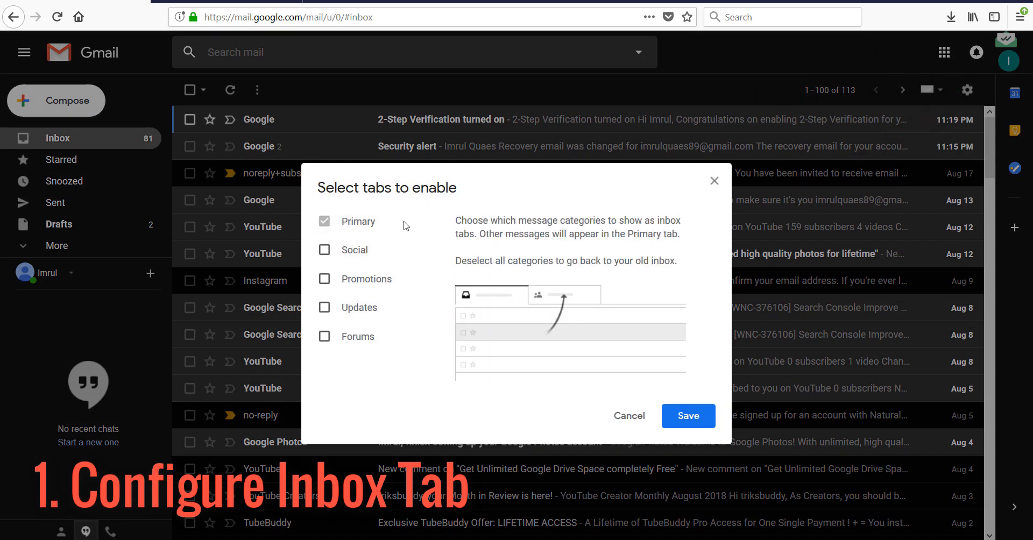
left_click(326, 250)
left_click(324, 280)
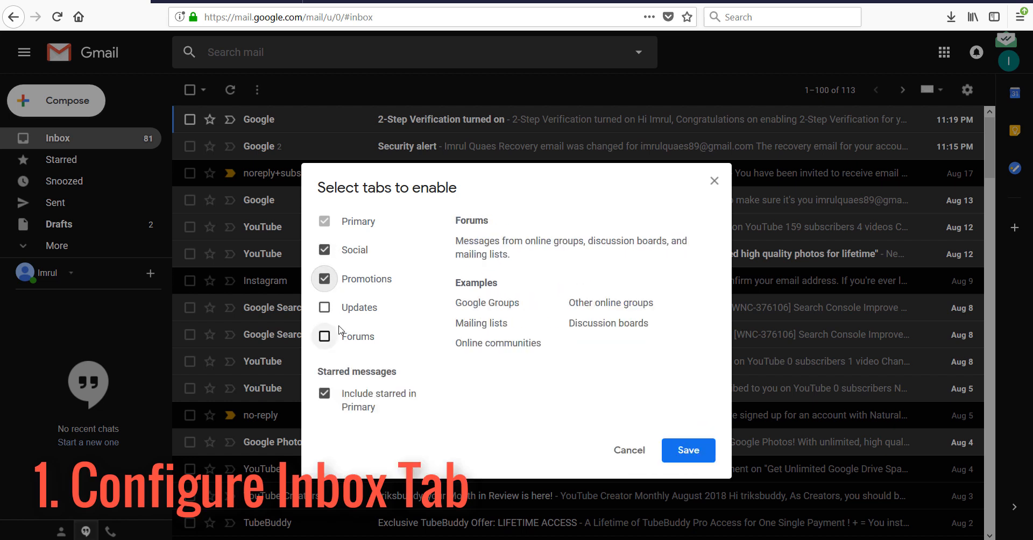
left_click(327, 308)
left_click(325, 336)
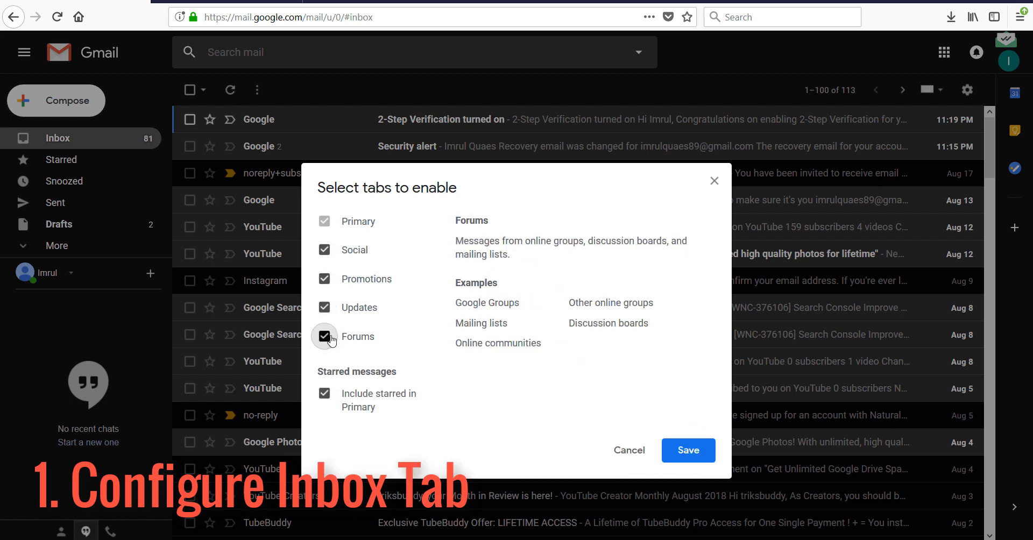
left_click(704, 451)
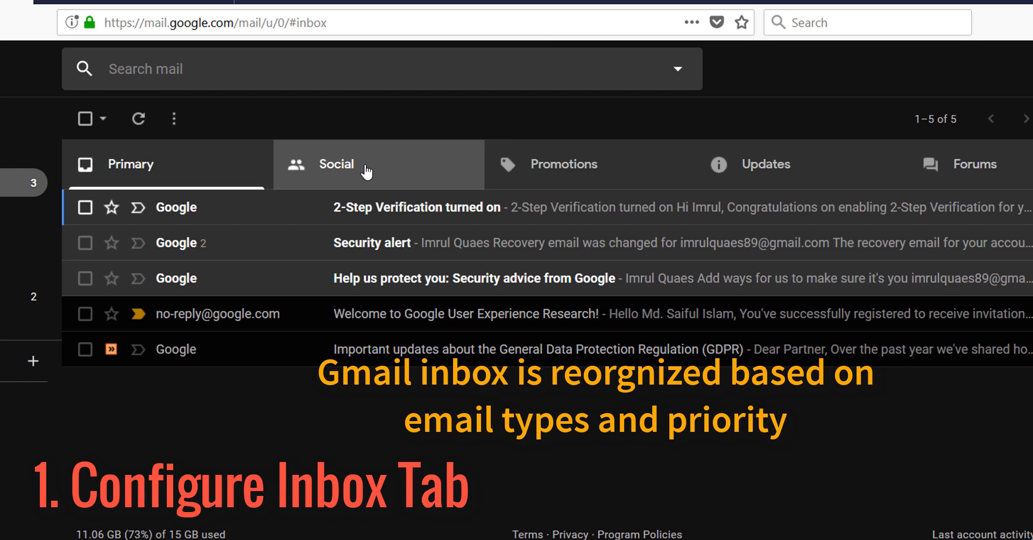
View the Social, Promotions, Updates and Forums category tabs in turn.
left_click(359, 172)
left_click(580, 170)
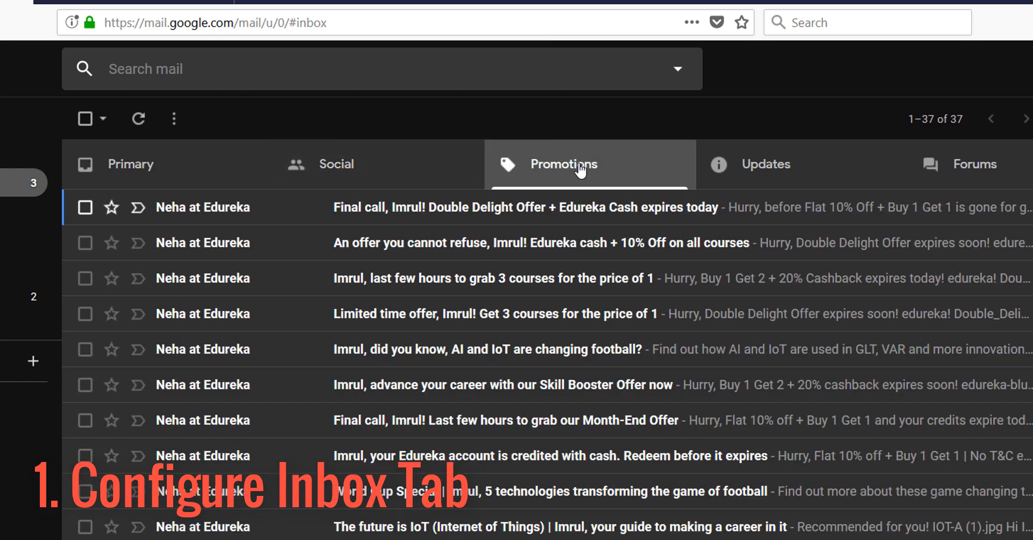
left_click(769, 171)
left_click(995, 172)
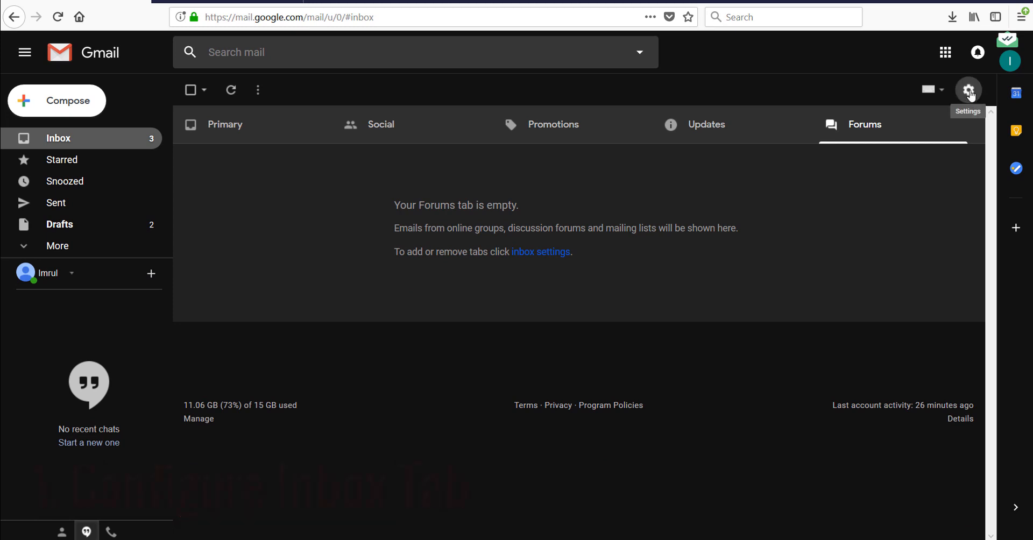
left_click(969, 92)
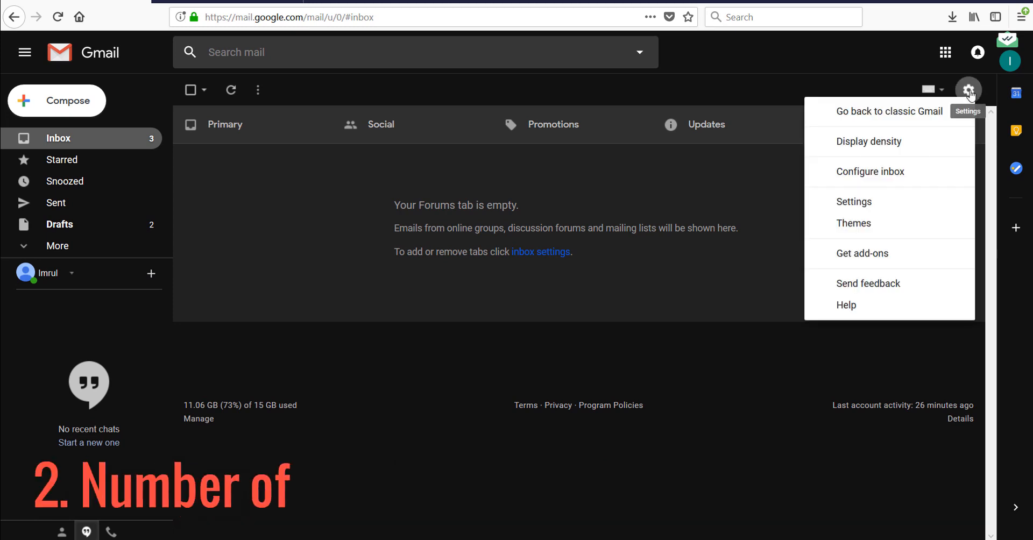
In full settings, change Maximum page size to 50, then back to 100 conversations.
left_click(853, 202)
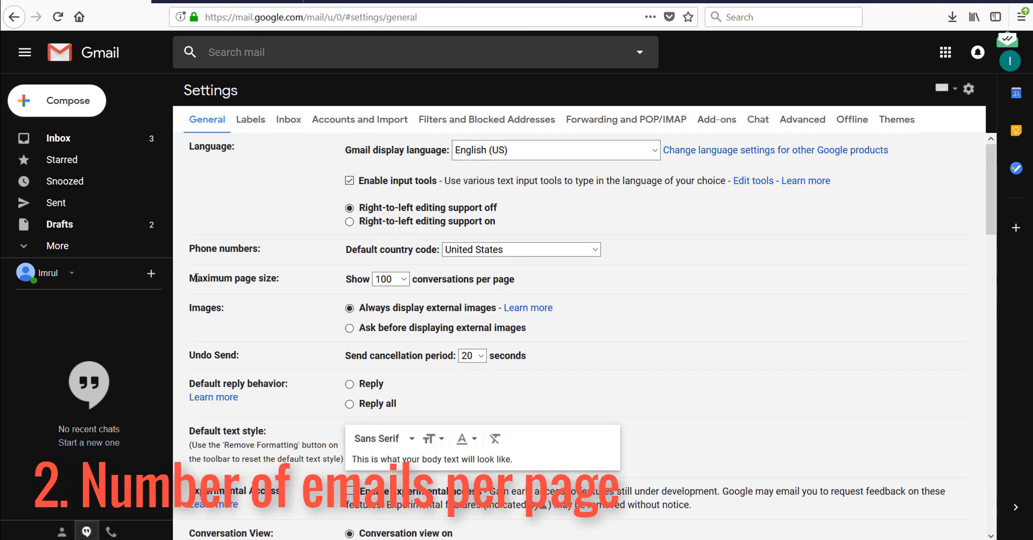
left_click_drag(190, 278, 350, 279)
left_click(403, 280)
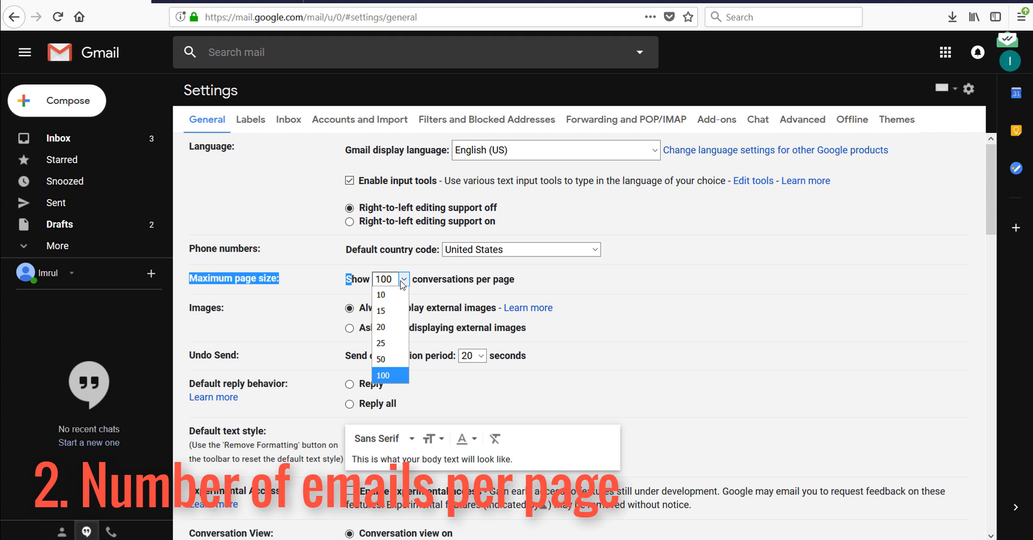
left_click(385, 359)
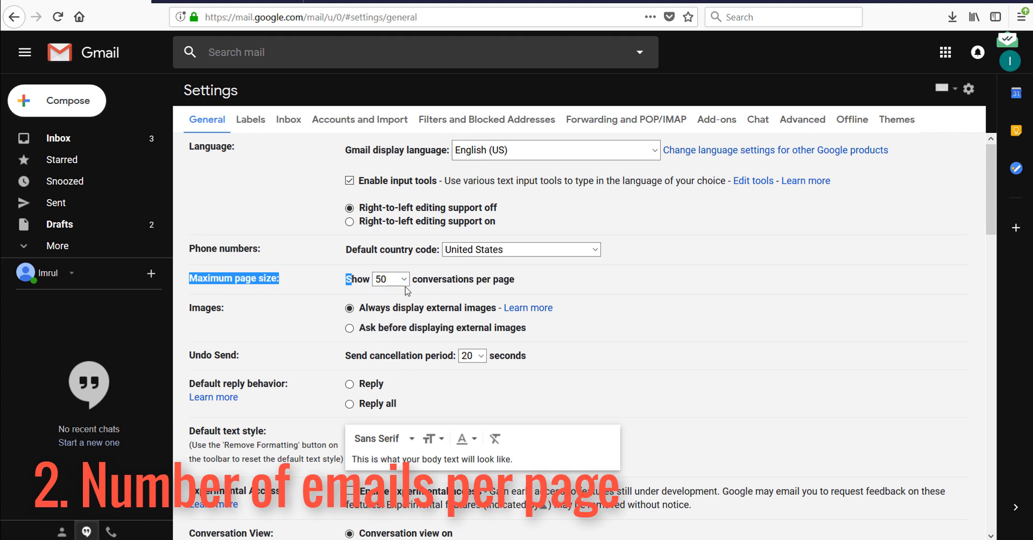
left_click(402, 279)
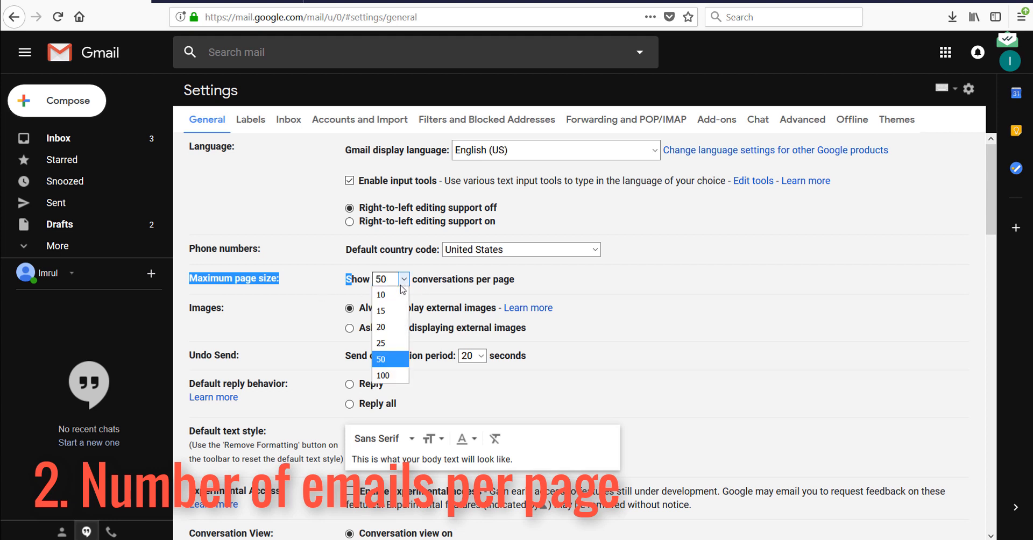
left_click(397, 376)
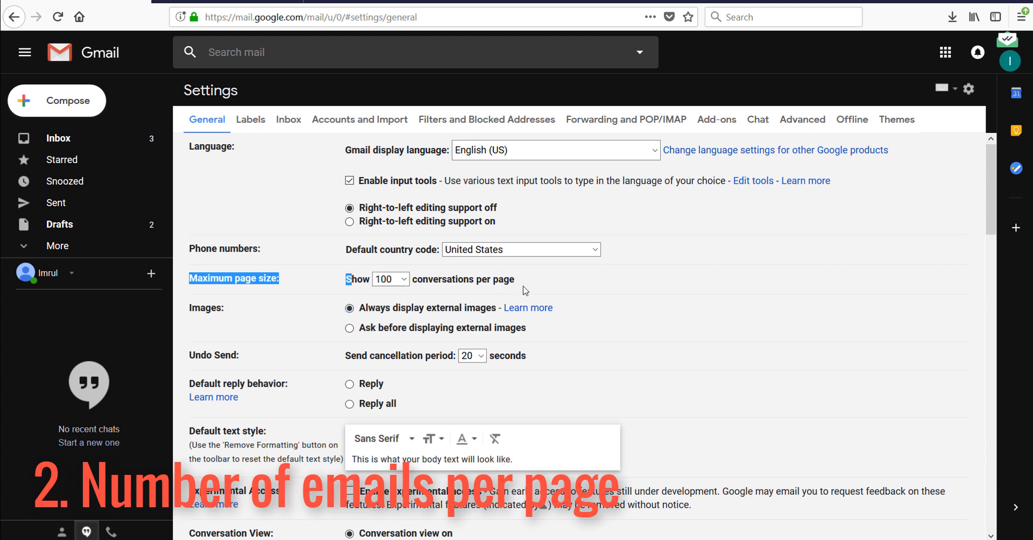
left_click(548, 285)
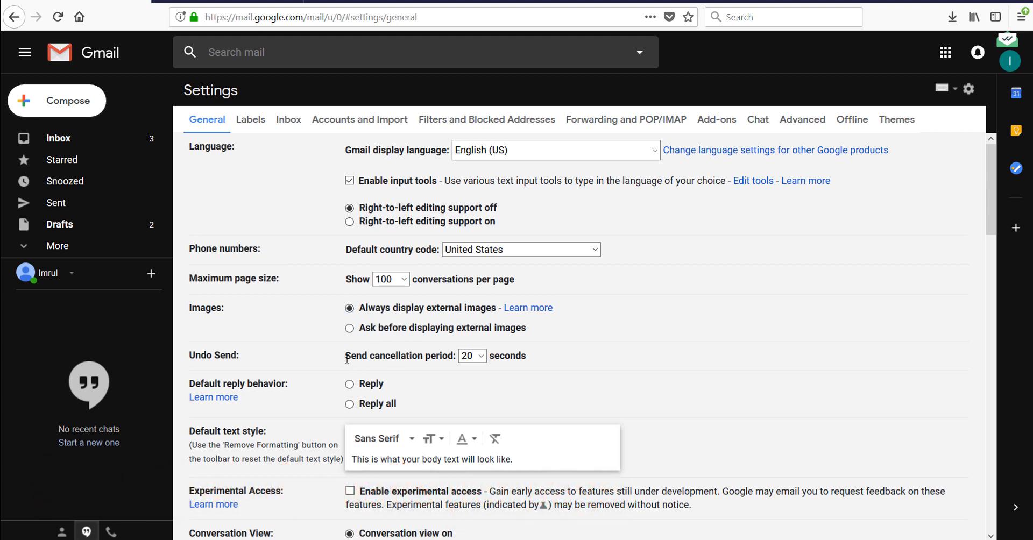
Set the Undo Send period to 30 seconds and default reply behavior to Reply all.
left_click_drag(190, 355, 453, 356)
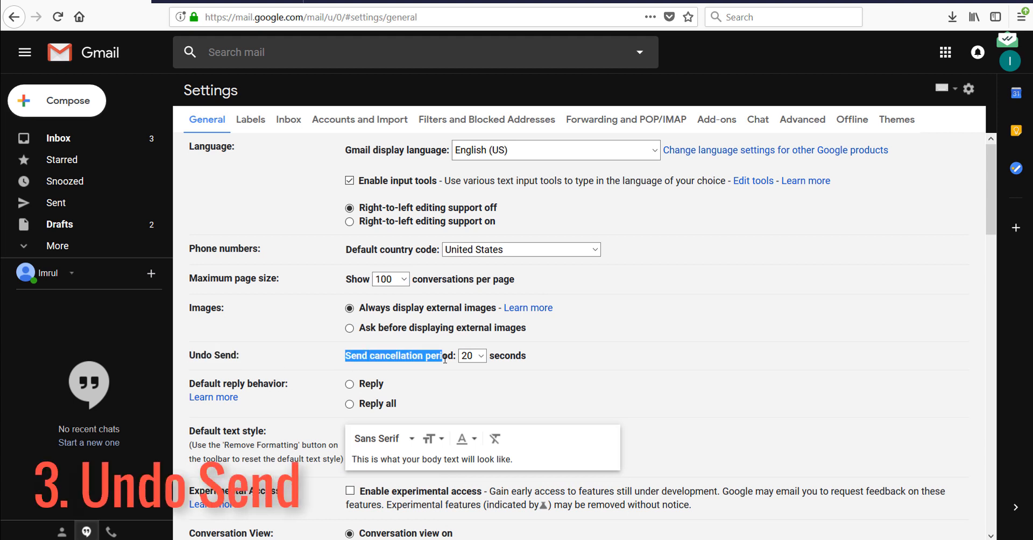
left_click(478, 358)
left_click(473, 419)
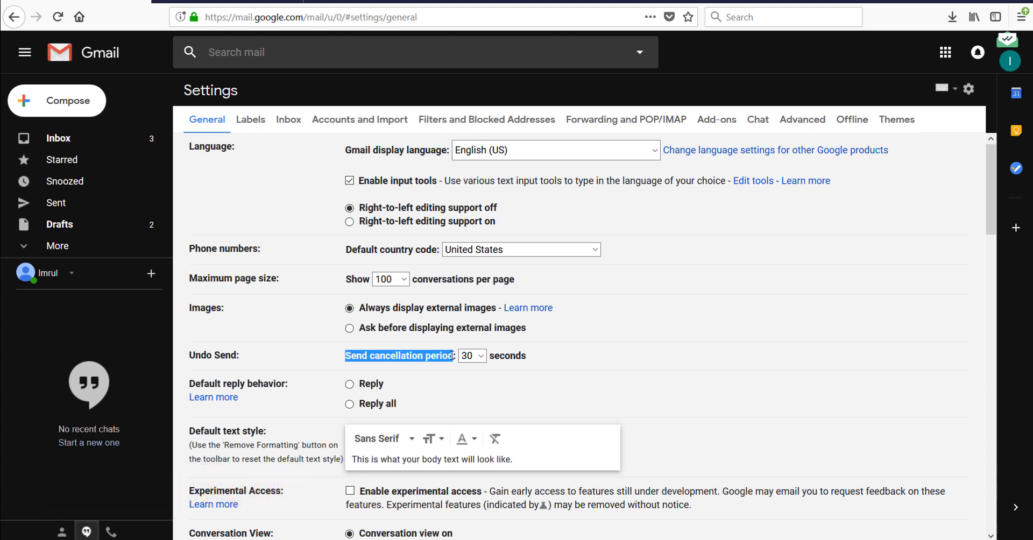
left_click_drag(189, 383, 289, 384)
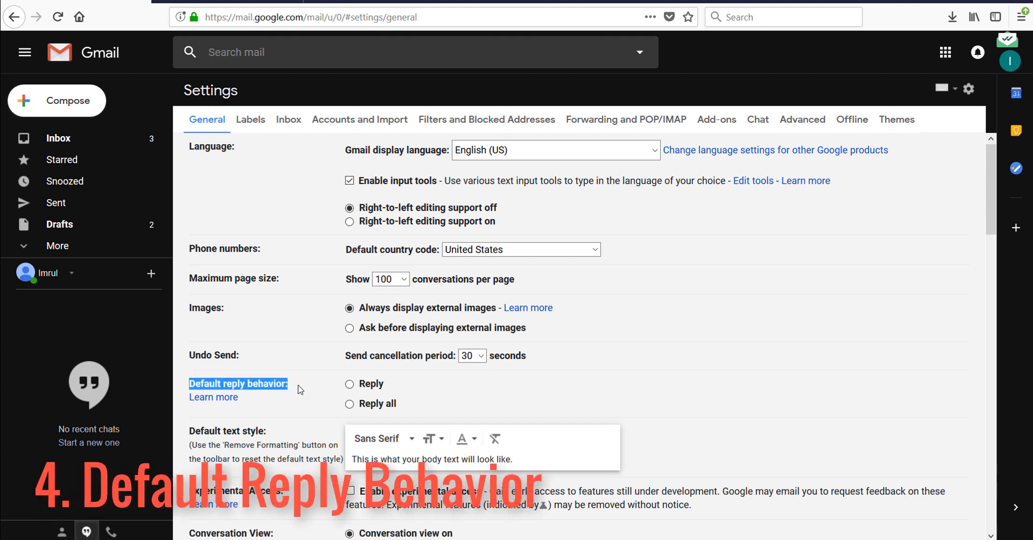
left_click(351, 406)
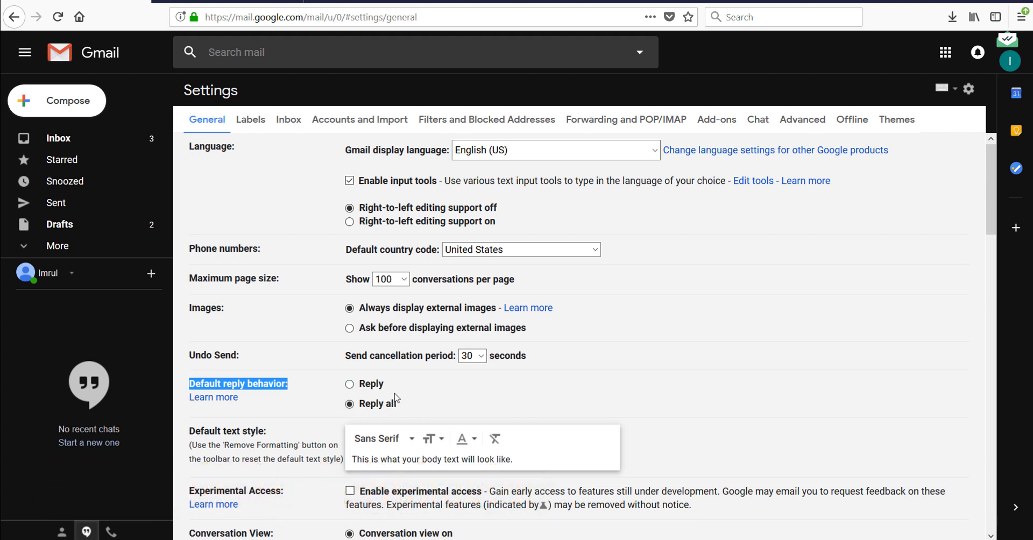
Make Verdana the default text style font.
scroll(421, 227, "down", 4)
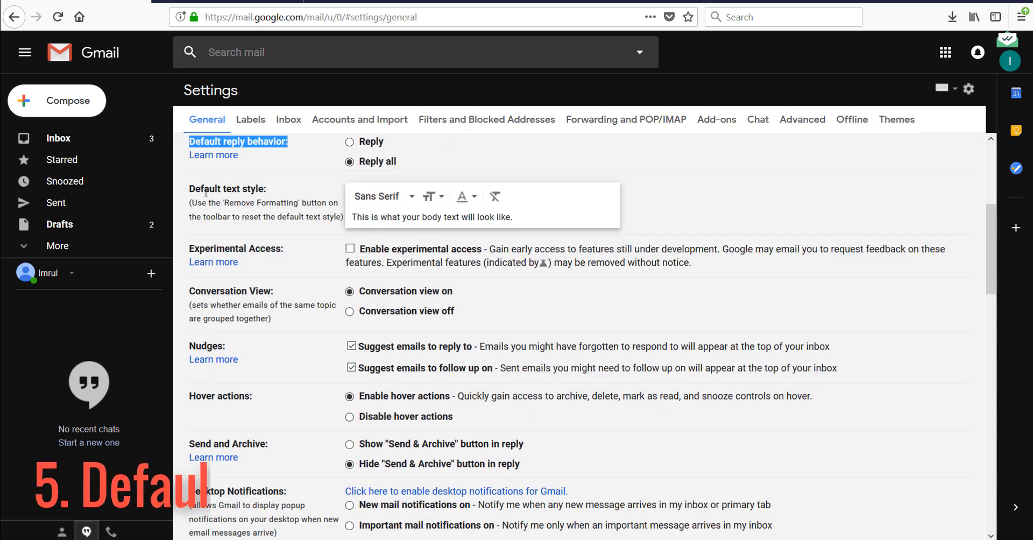
left_click(410, 198)
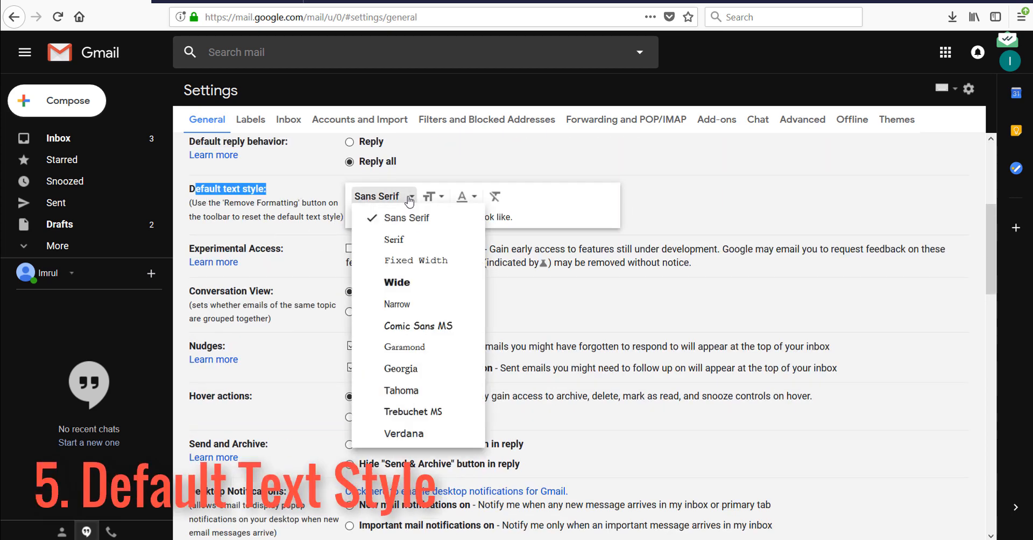
left_click(412, 433)
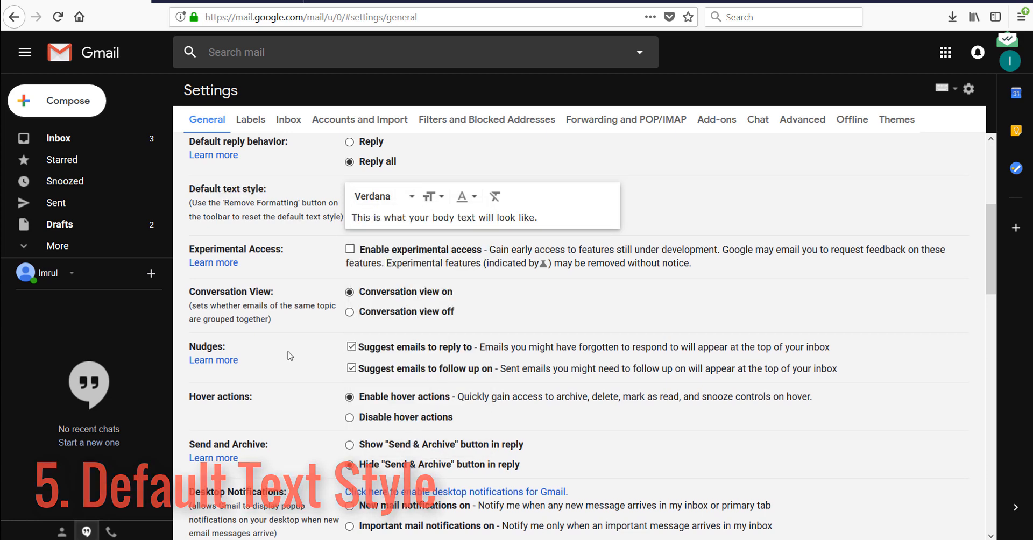
Turn keyboard shortcuts off and back on, leaving them on.
scroll(301, 412, "down", 5)
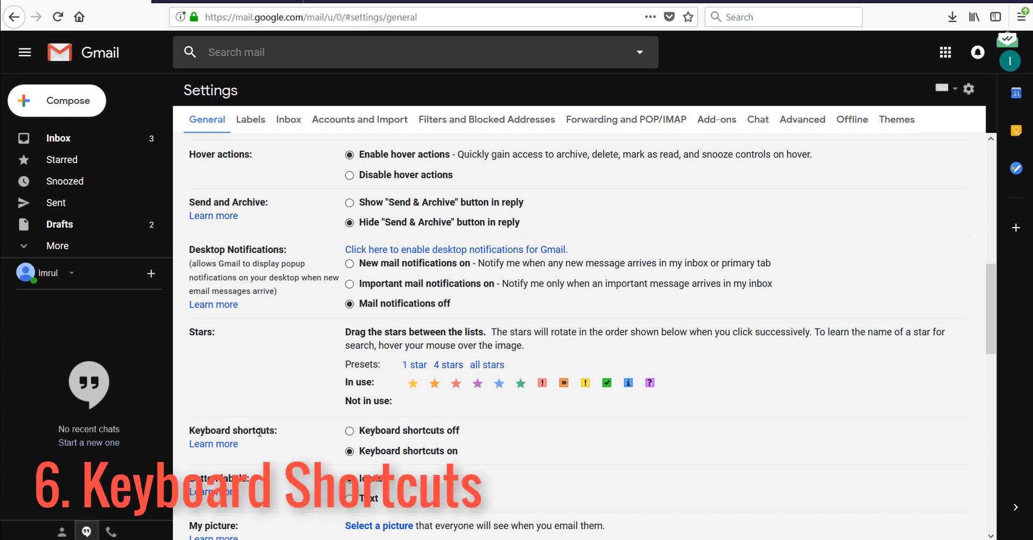
left_click_drag(188, 431, 279, 433)
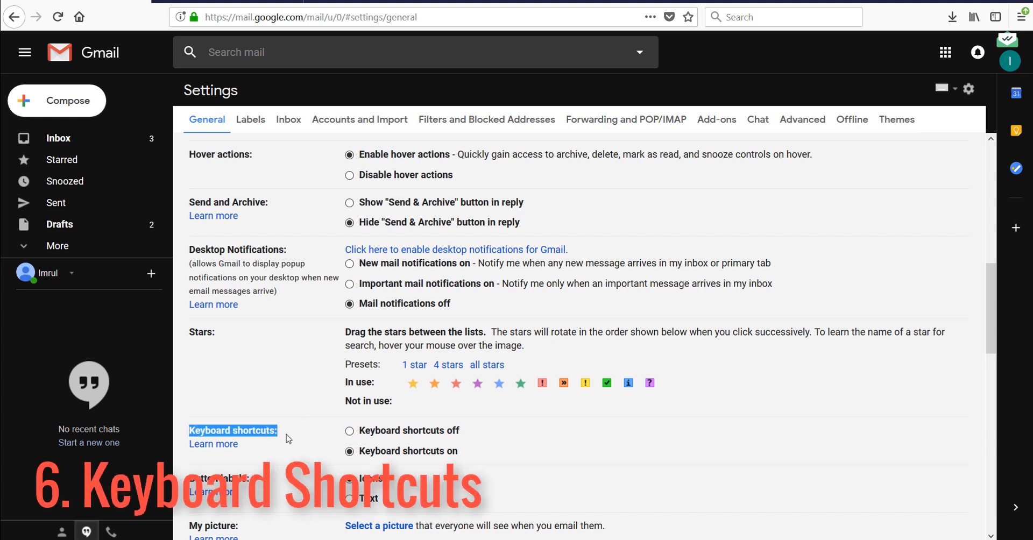
left_click(349, 431)
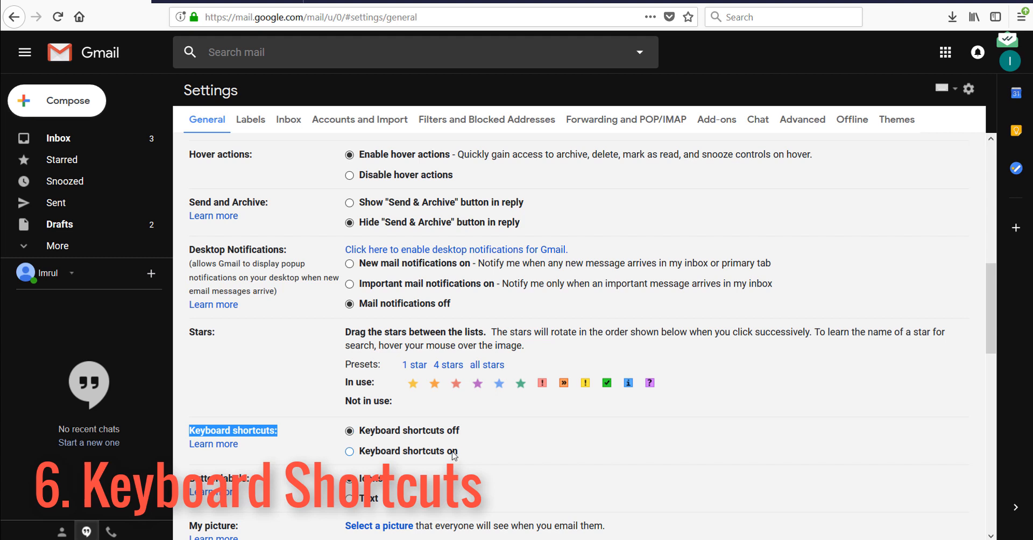
left_click(350, 451)
scroll(356, 363, "down", 5)
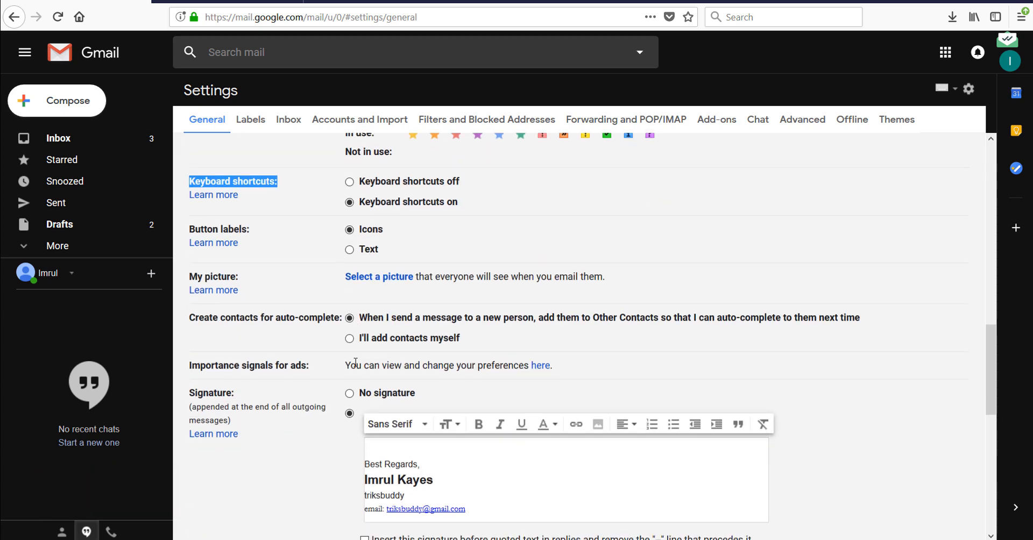
scroll(356, 363, "down", 1)
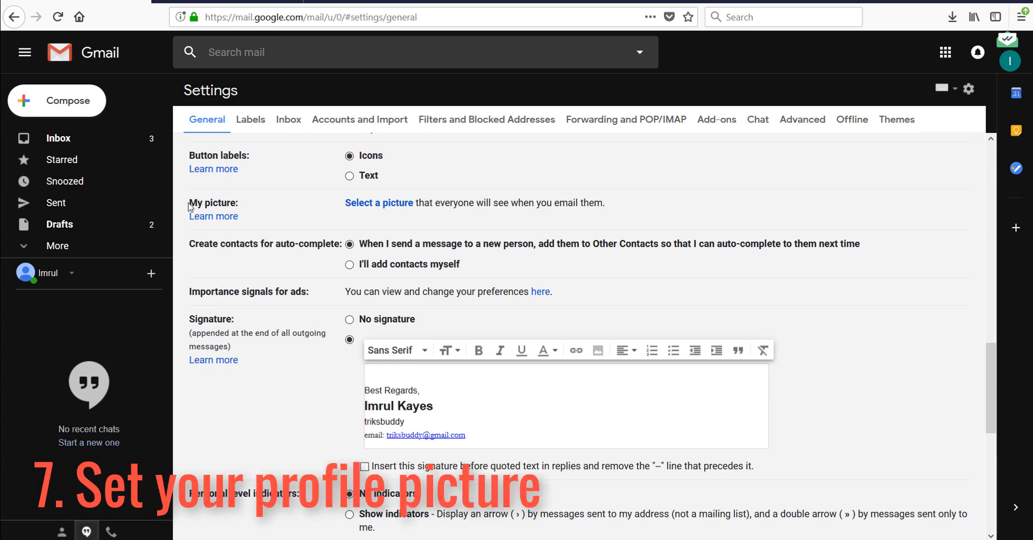
Upload source-of-the-nile-jinja.jpg from Videos as the profile picture, cropped on the person in pink.
left_click_drag(190, 206, 251, 213)
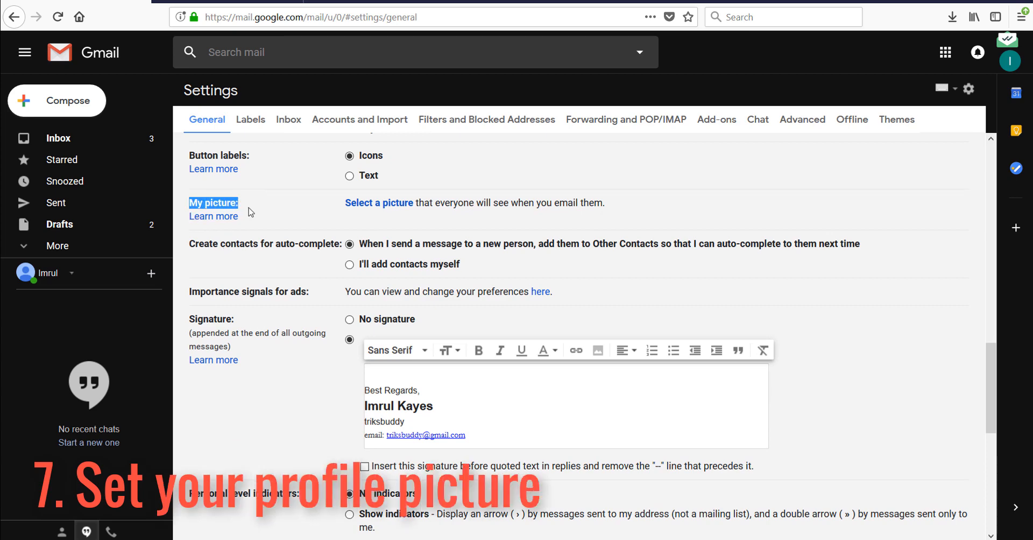
left_click(375, 210)
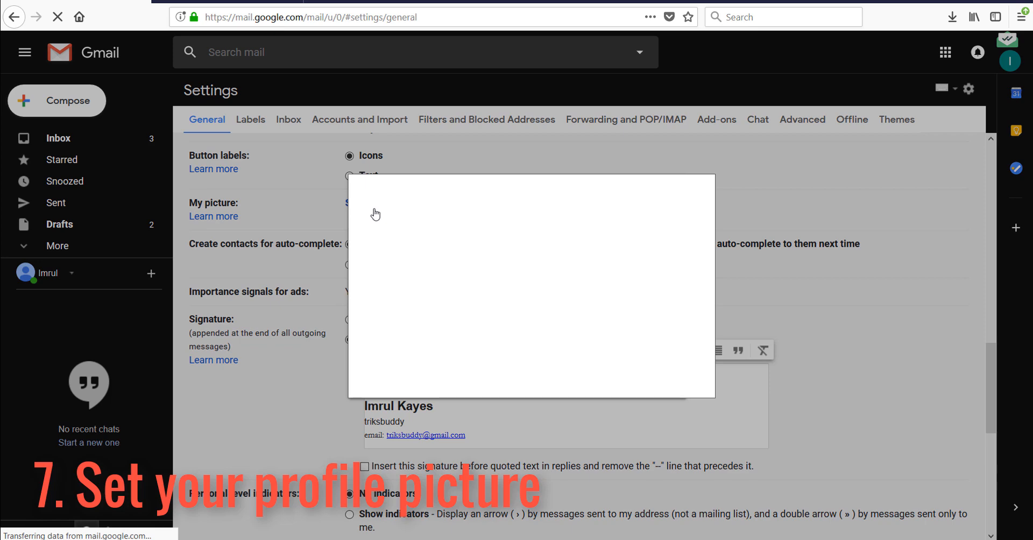
left_click(489, 208)
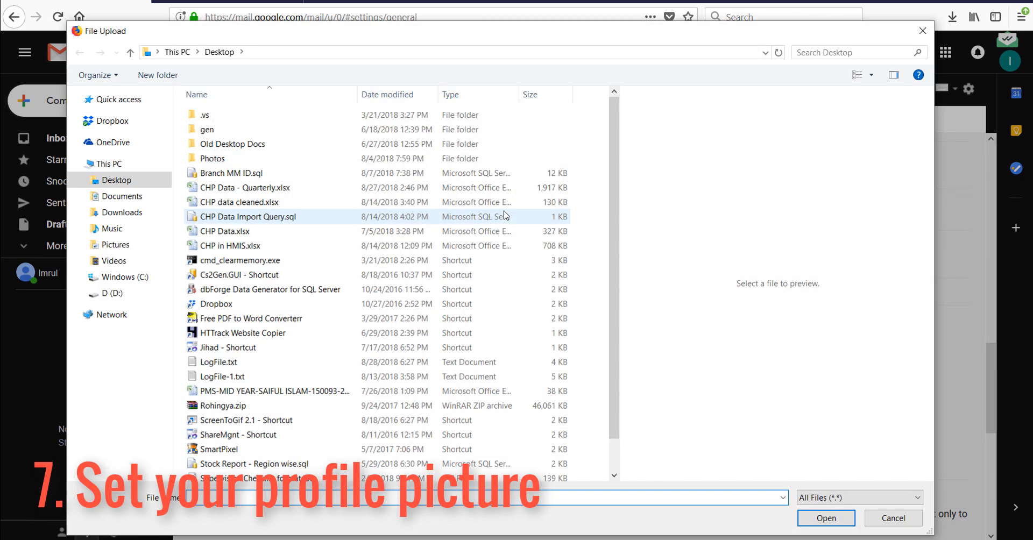
left_click(114, 261)
left_click(291, 366)
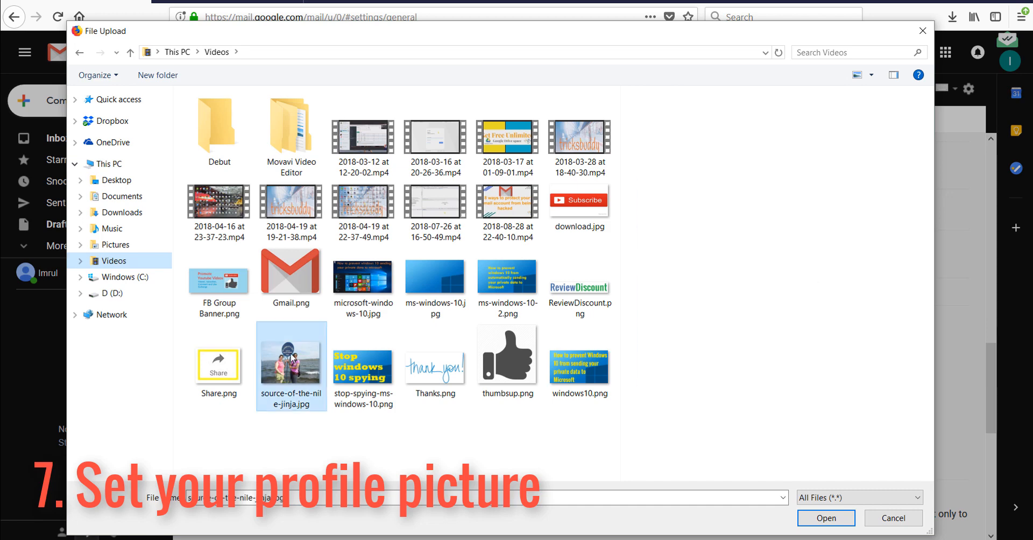
left_click(826, 518)
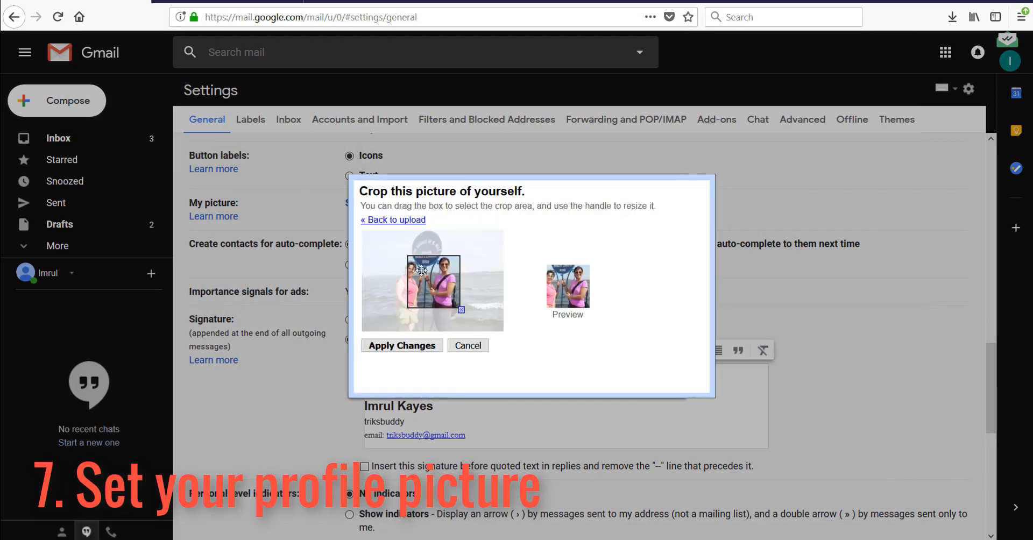
left_click_drag(426, 272, 400, 268)
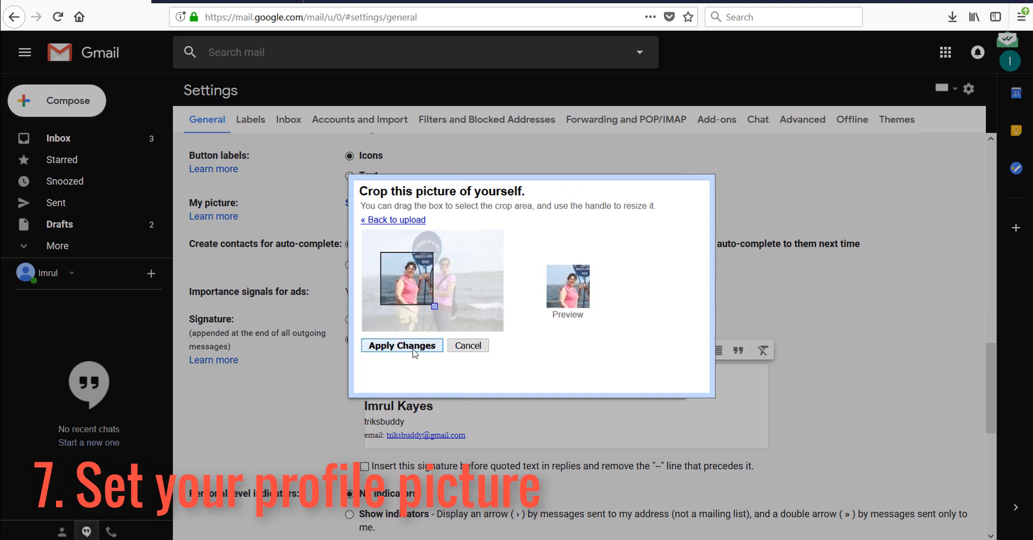
left_click_drag(416, 281, 420, 284)
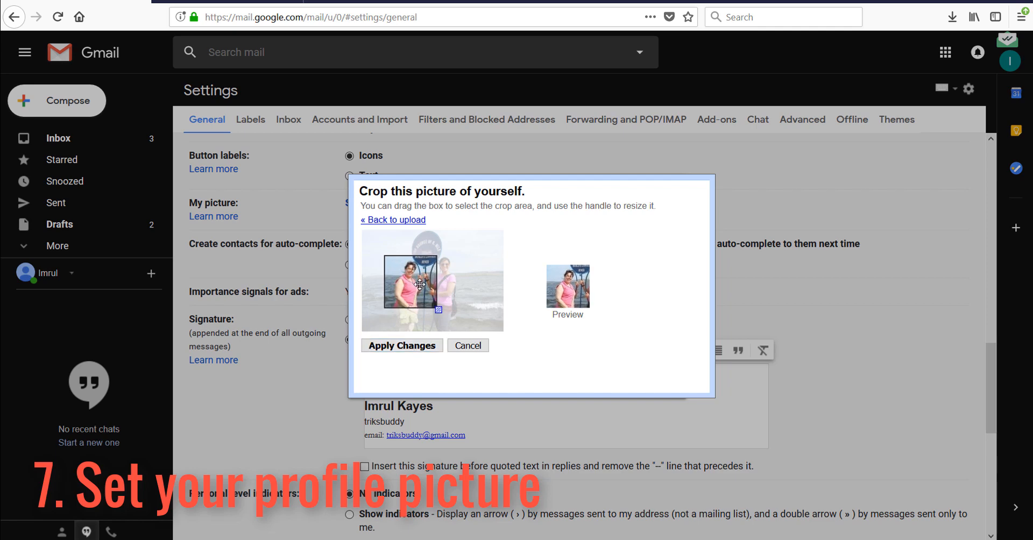
left_click(422, 345)
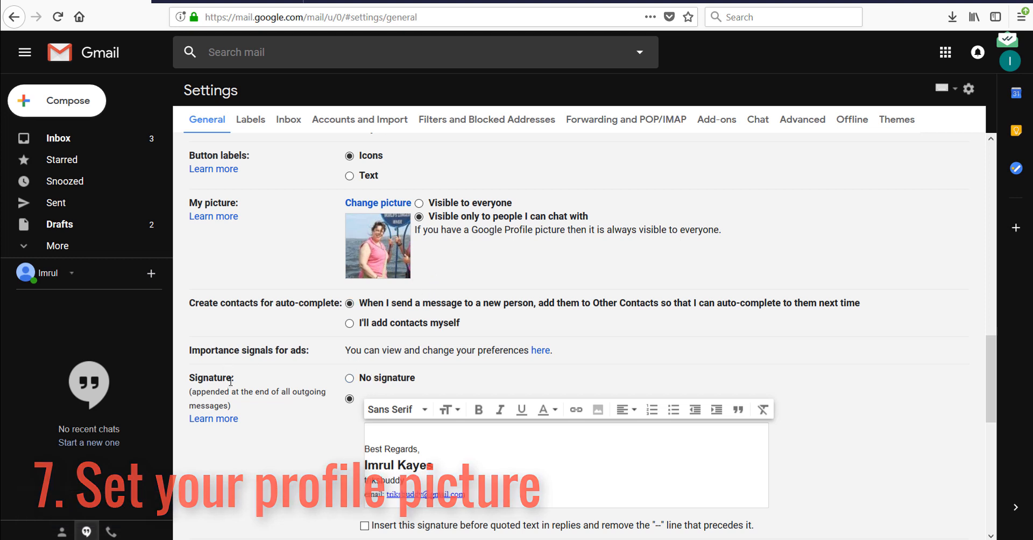
Switch to a custom signature and add a Youtube Creator title line and a cell number line.
scroll(292, 413, "down", 3)
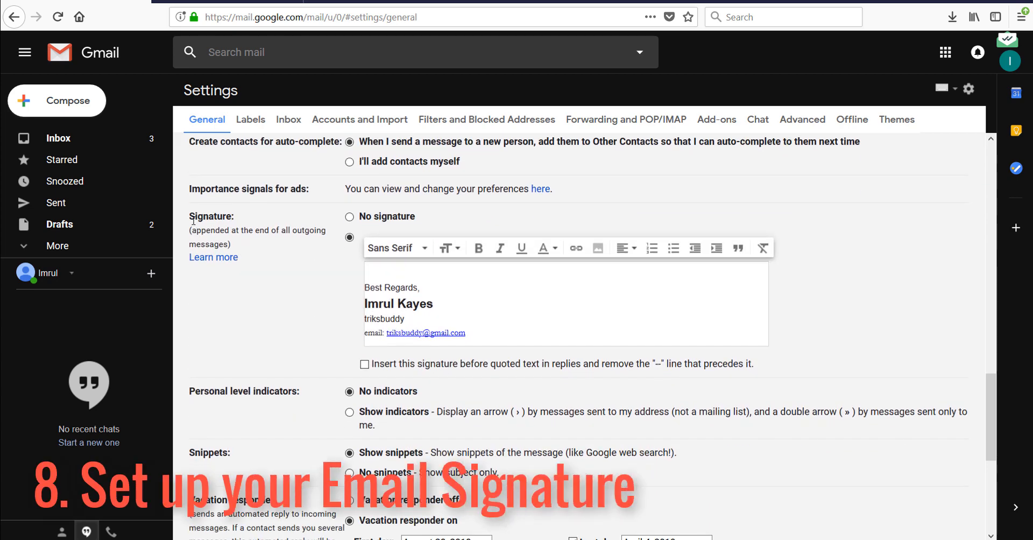
left_click_drag(191, 218, 235, 221)
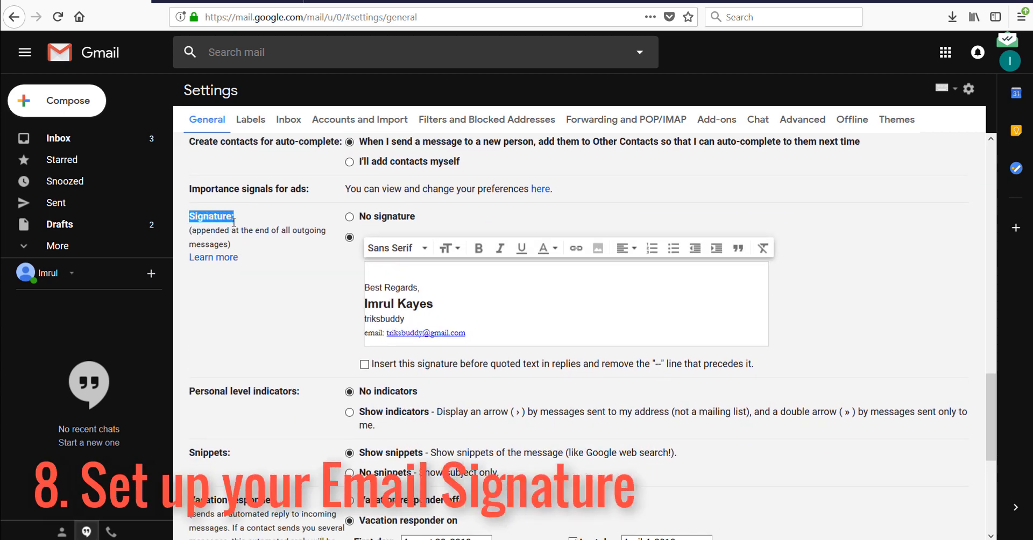
left_click(350, 237)
left_click(405, 278)
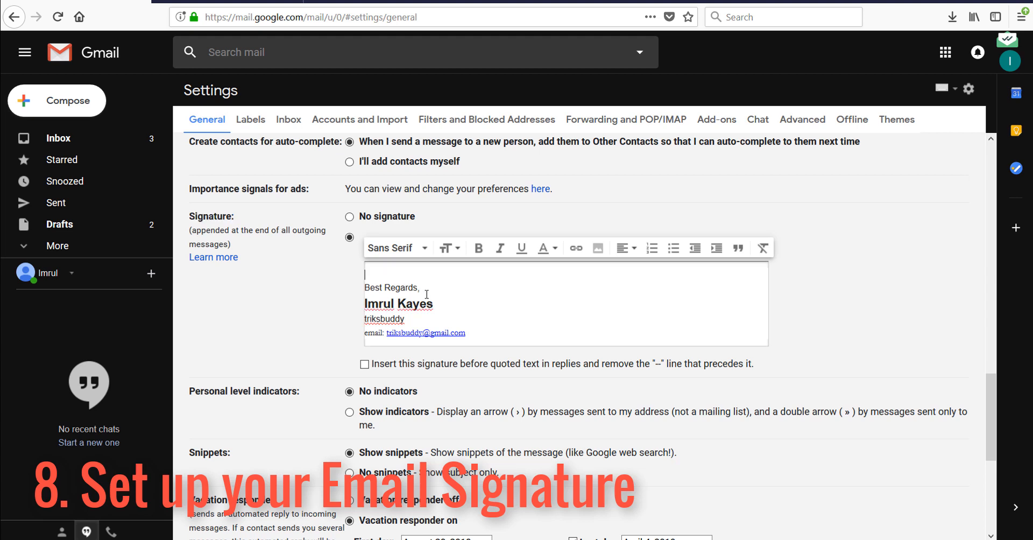
left_click(422, 287)
key("Return")
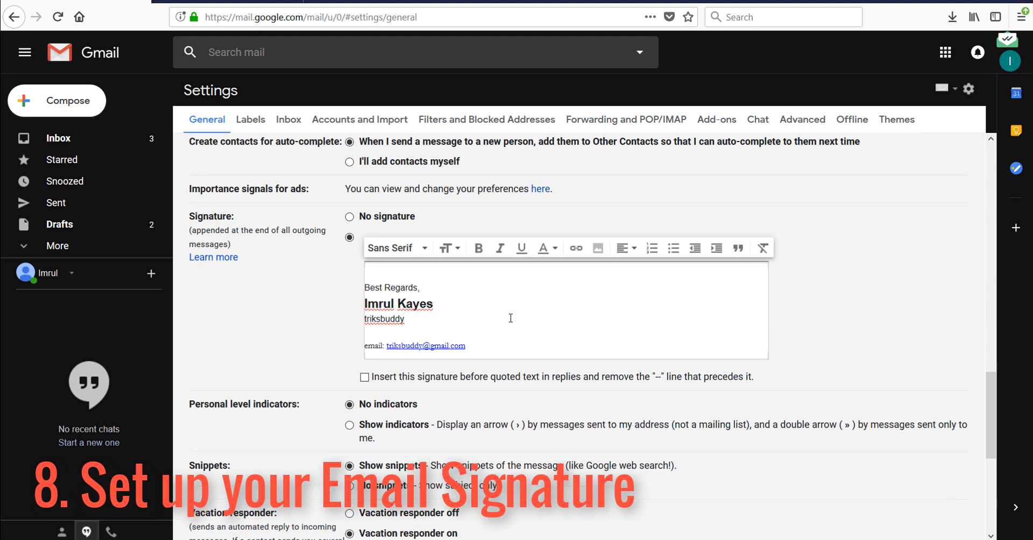
type("Youtube Creator")
key("Return")
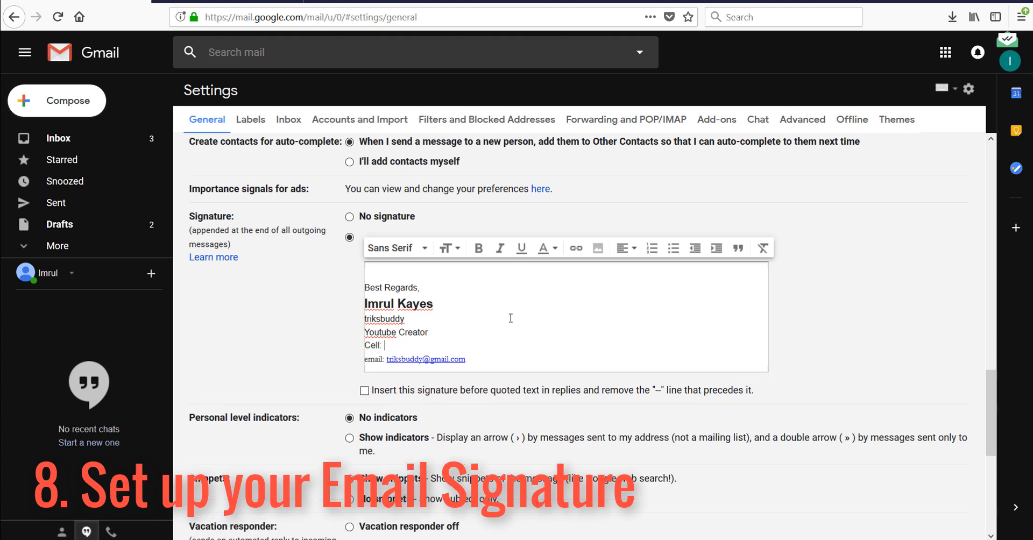
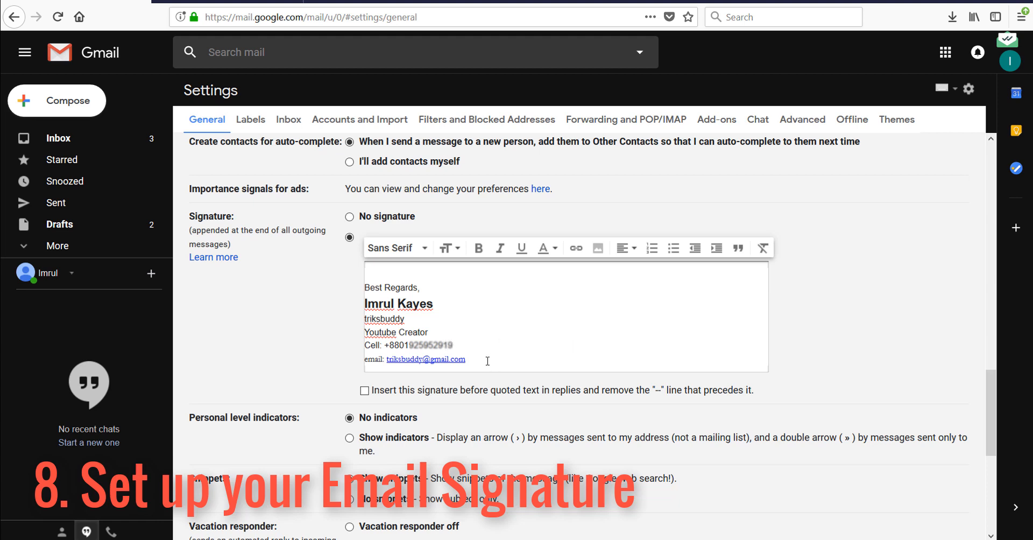
Extend the YouTube channel line, add an underscore divider, and insert the signature before quoted text.
left_click(435, 318)
type("youtube channel")
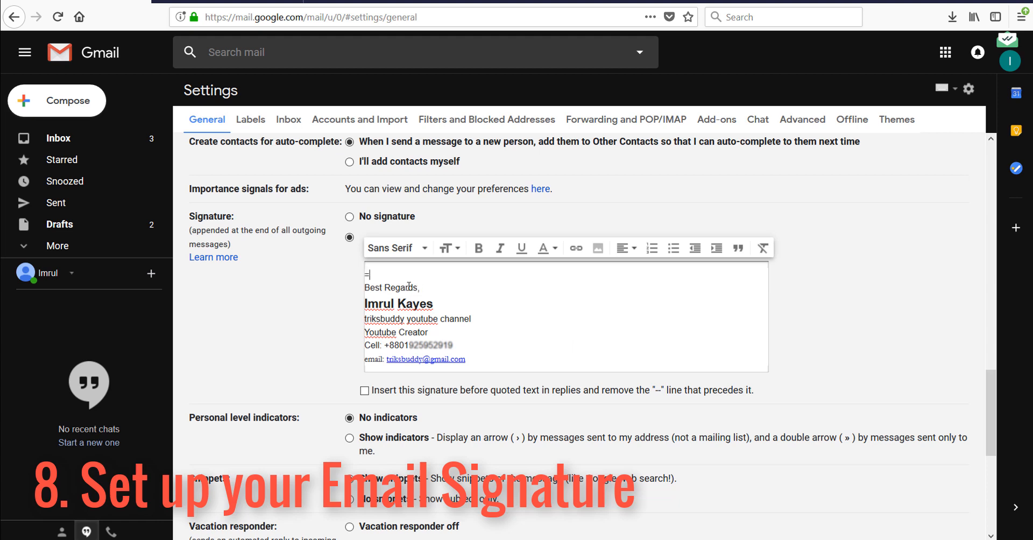
type("=========")
key("BackSpace")
key("BackSpace")
key("BackSpace")
key("BackSpace")
key("BackSpace")
key("BackSpace")
key("BackSpace")
key("BackSpace")
type("______________________")
left_click(551, 336)
left_click(365, 391)
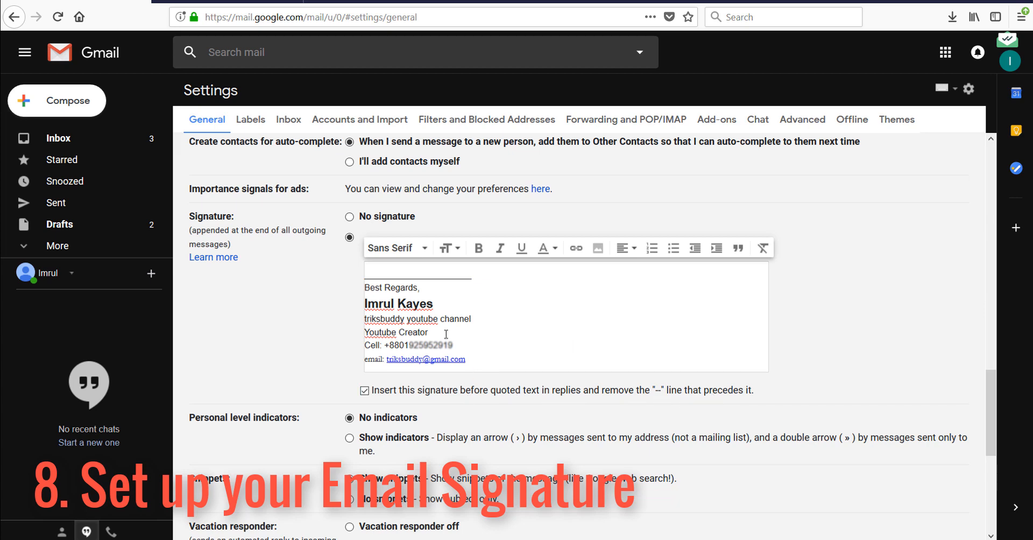
scroll(200, 337, "down", 3)
Switch the vacation responder on with first day September 5 and last day September 10, 2018.
scroll(224, 417, "down", 3)
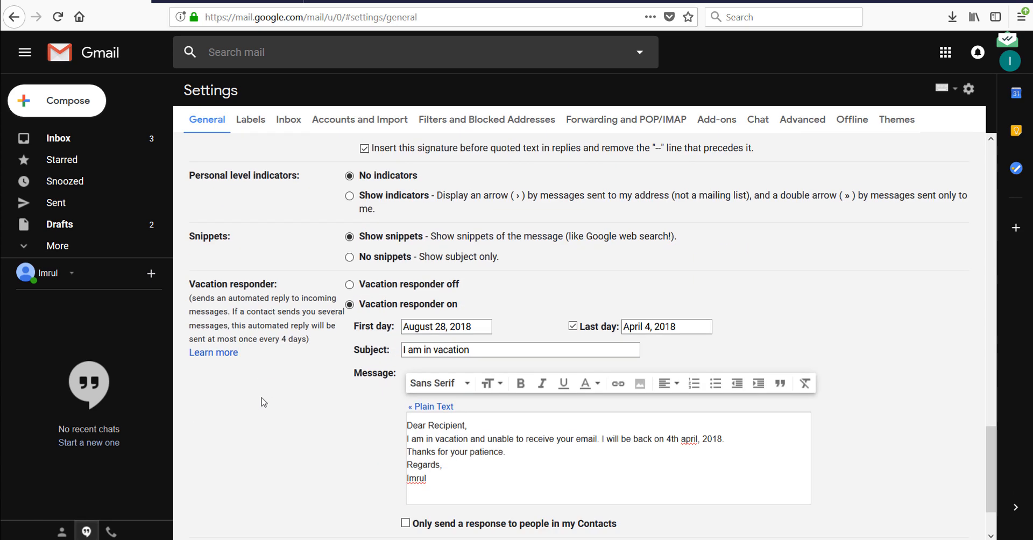
left_click_drag(191, 285, 286, 291)
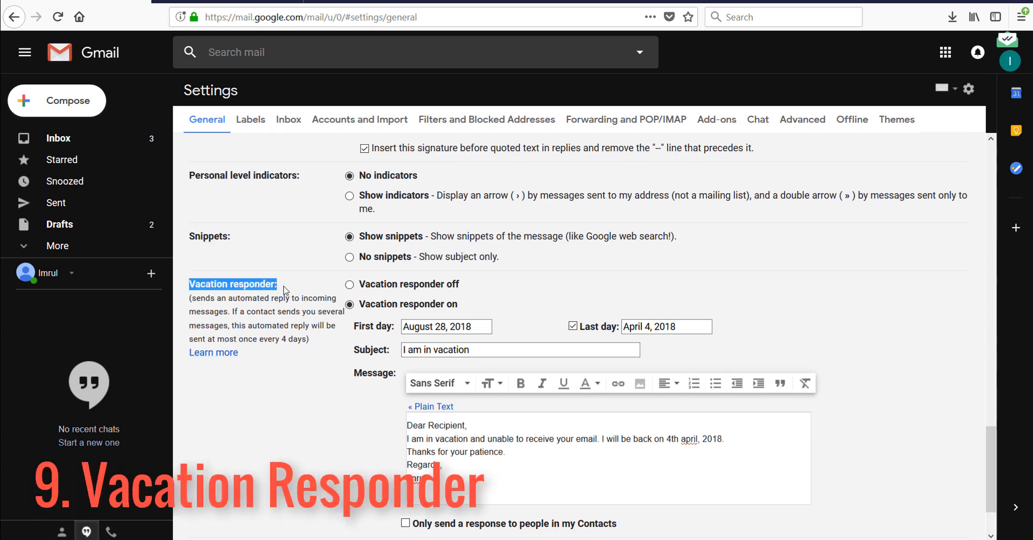
left_click(349, 285)
left_click(349, 305)
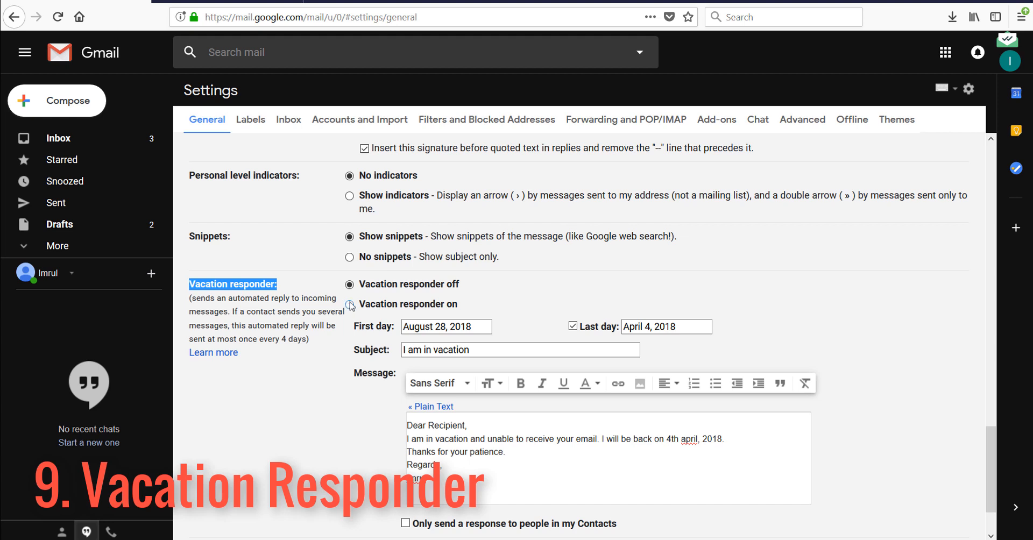
left_click(481, 324)
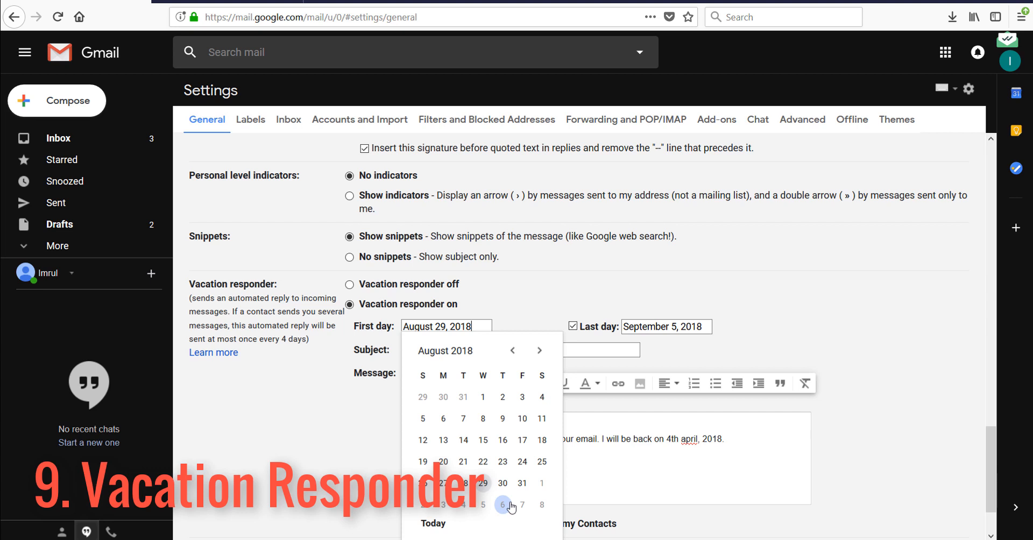
left_click(482, 506)
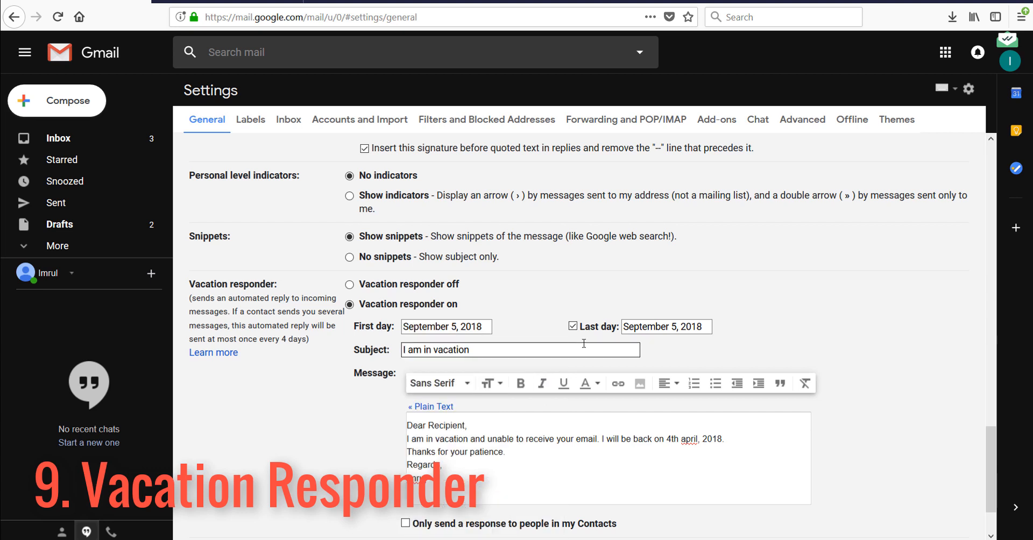
left_click(699, 330)
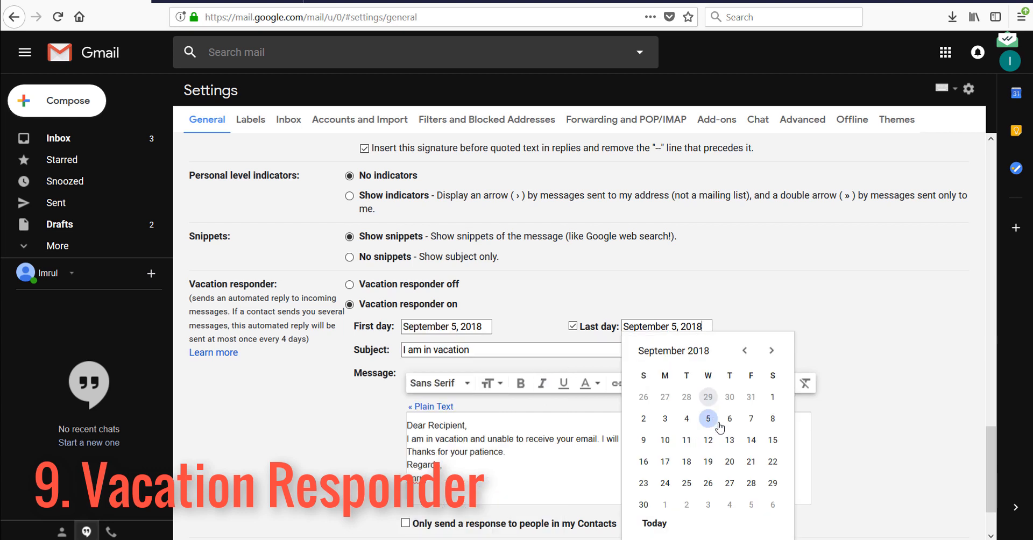
left_click(666, 439)
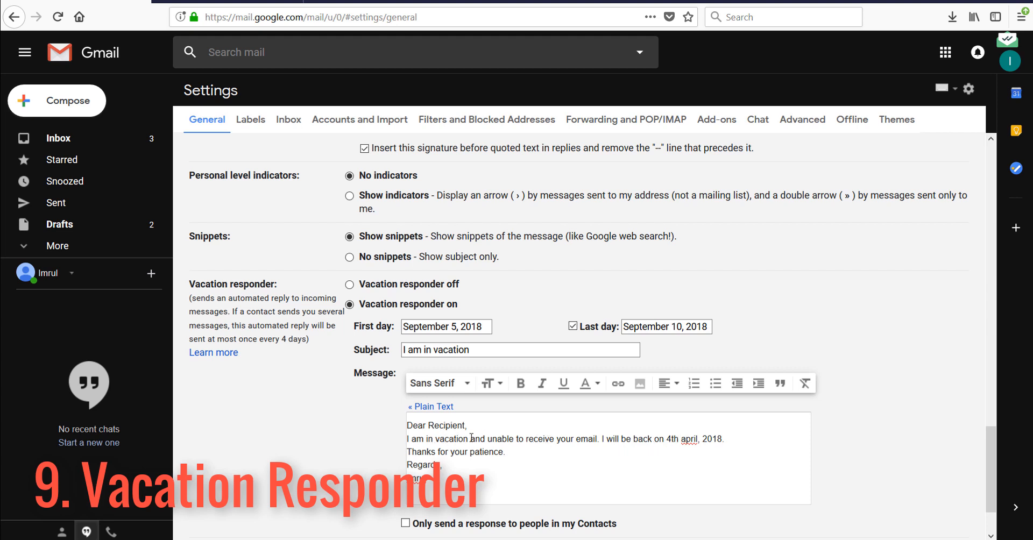
Change the return date to 11th September and add 'If you have any urgent query, please contact to Mr. X'.
left_click_drag(607, 441, 714, 441)
left_click(720, 448)
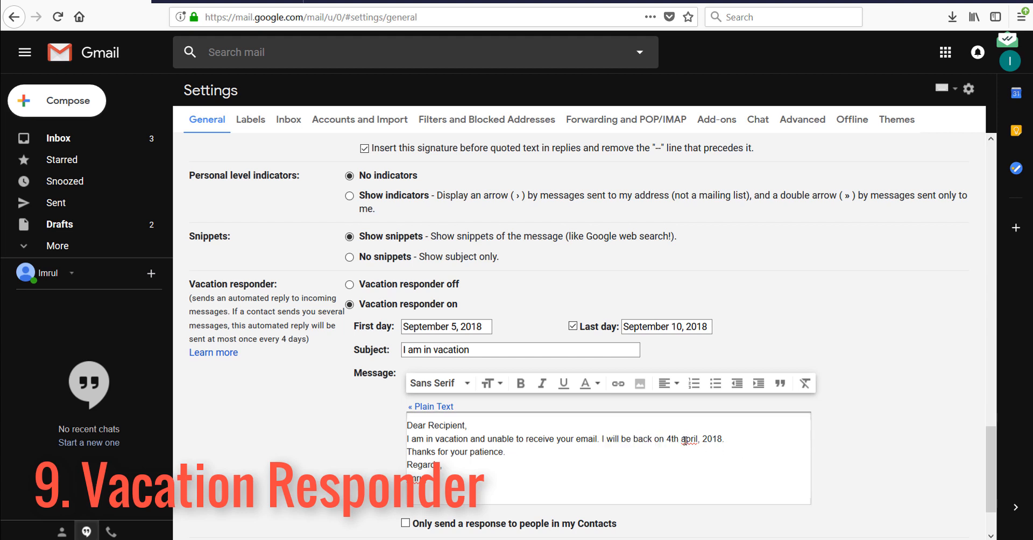
left_click_drag(667, 439, 672, 439)
type("11")
double_click(690, 439)
key("BackSpace")
type("September")
type("If")
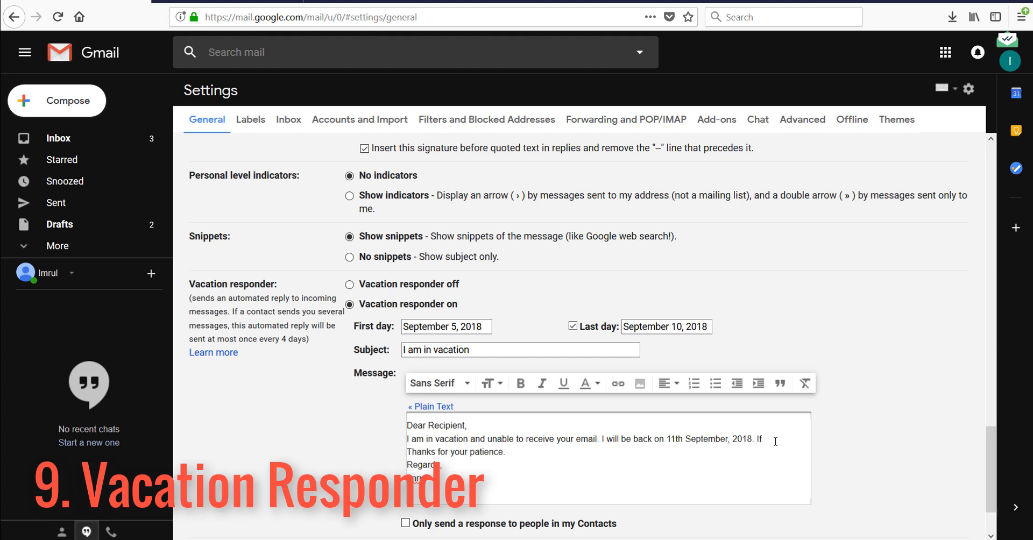
type(" you have any u")
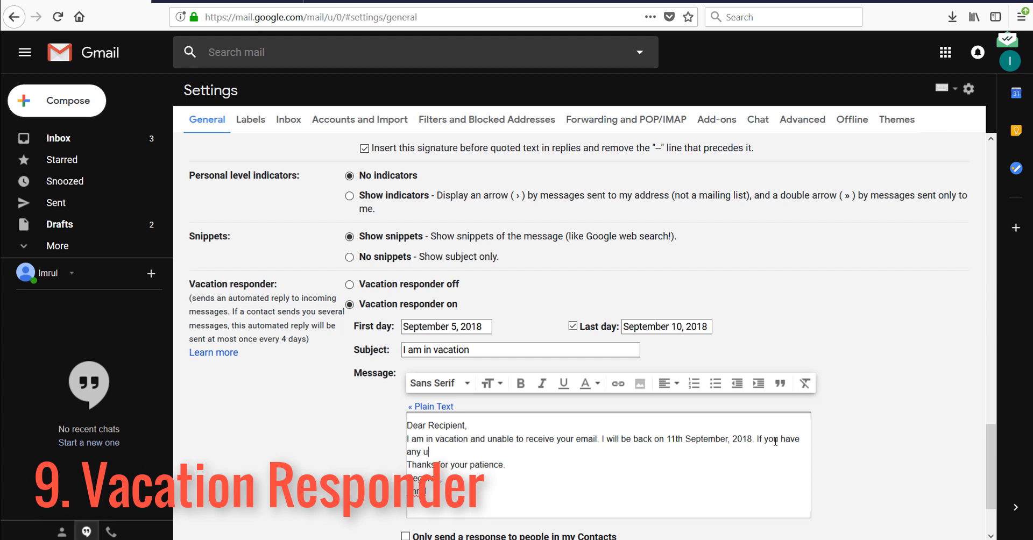
type("rgent query, please contact to M")
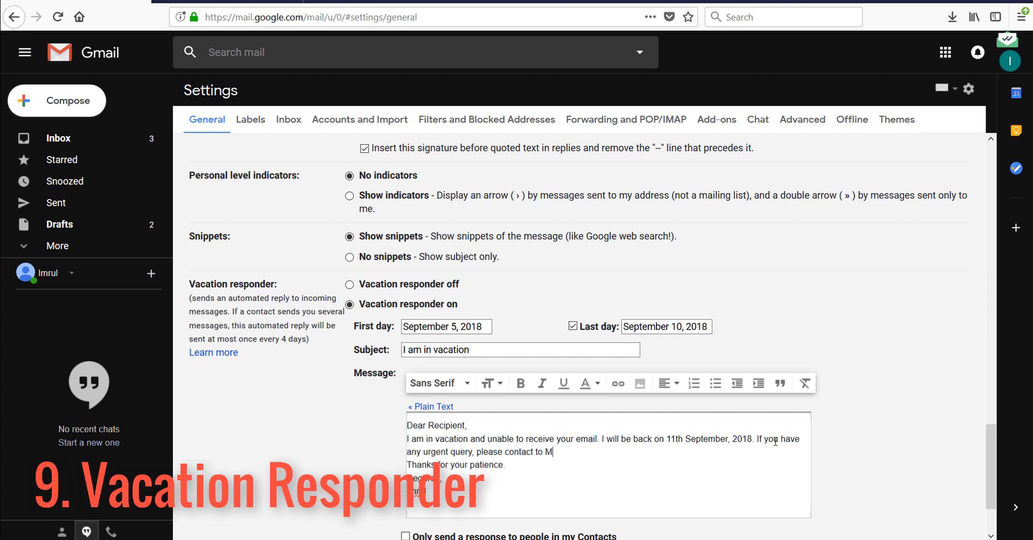
type("r. X.")
Replace the partial name ending the vacation message with the signature's bold full name.
scroll(454, 496, "up", 20)
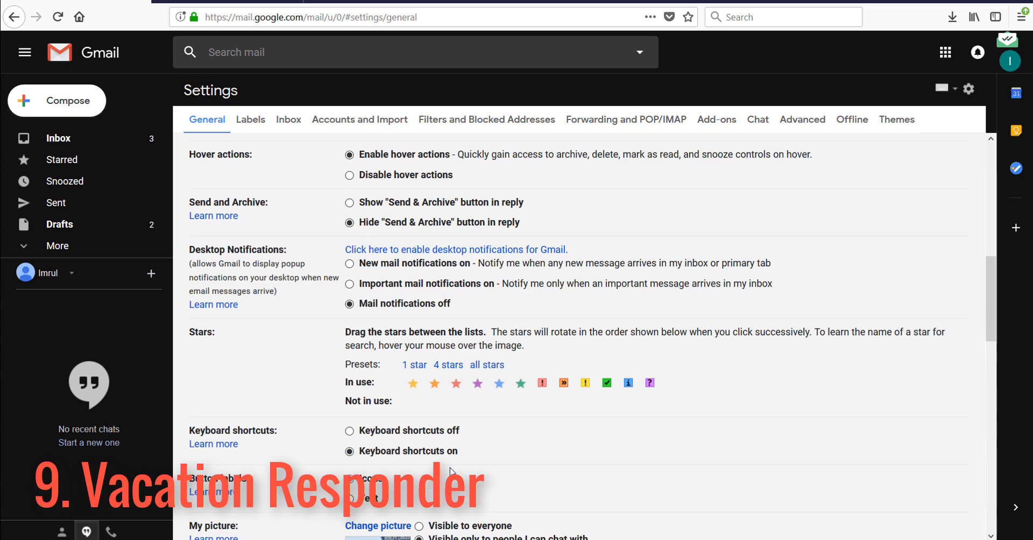
scroll(450, 471, "down", 3)
scroll(450, 471, "down", 15)
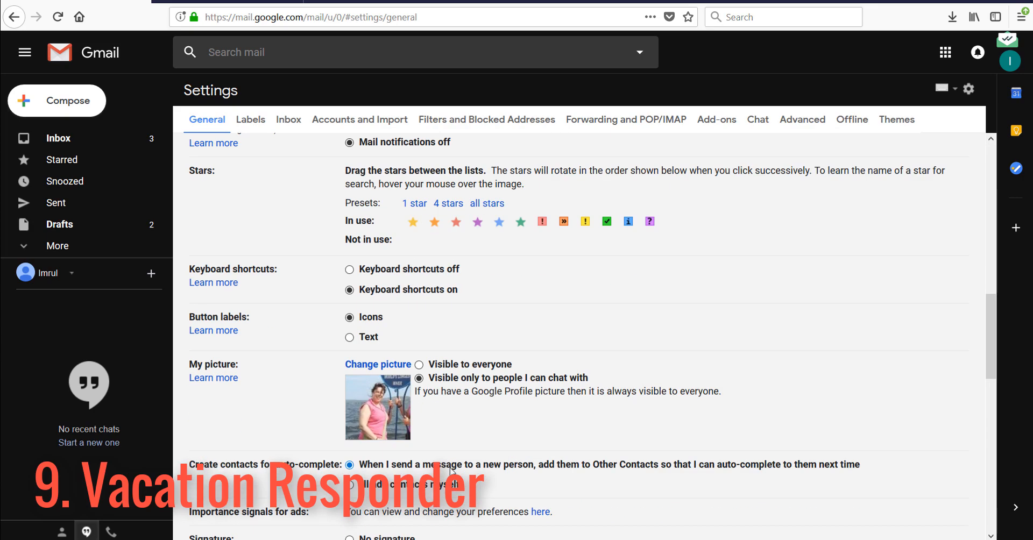
left_click_drag(435, 304, 300, 307)
key("ctrl+c")
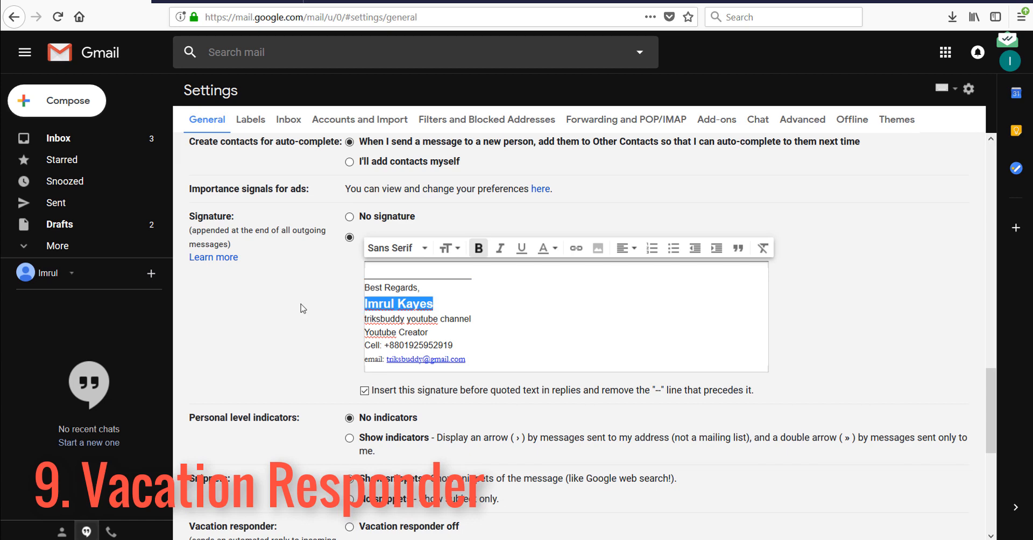
scroll(480, 454, "down", 6)
left_click_drag(469, 401, 345, 398)
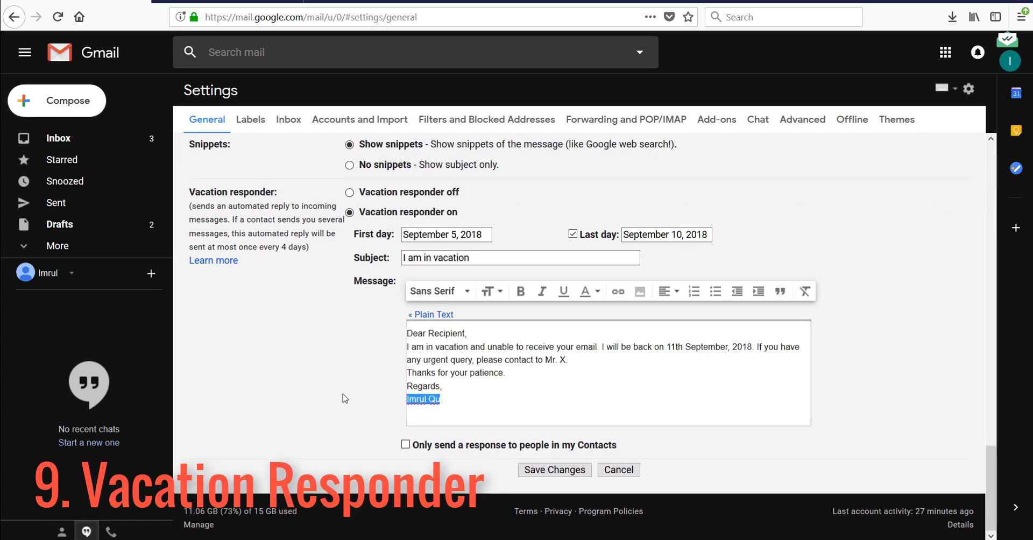
key("ctrl+v")
Add a blank line above Regards and save the settings changes.
key("shift+Home")
left_click(409, 386)
key("Return")
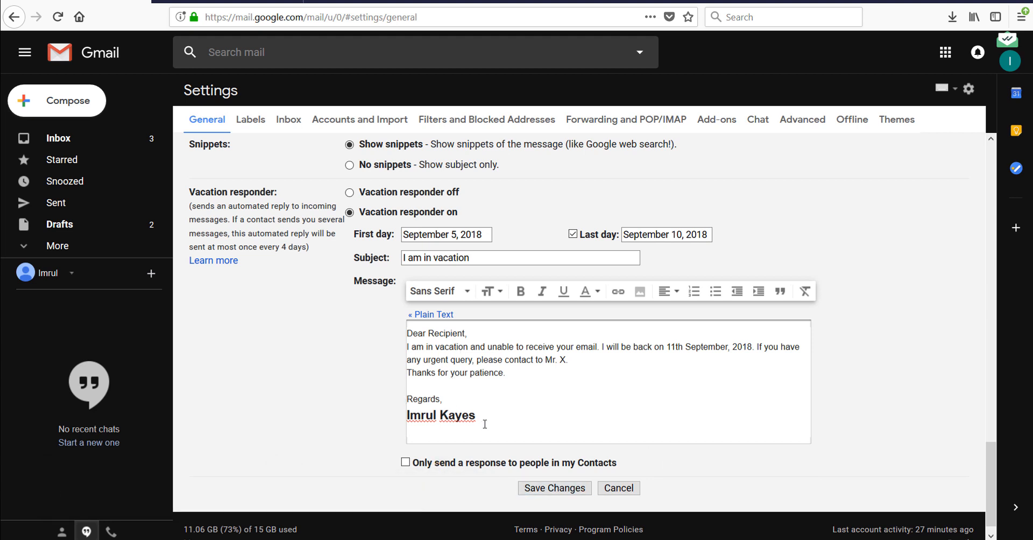
mouse_move(490, 418)
left_mouse_down()
mouse_move(397, 346)
mouse_move(403, 331)
left_mouse_up()
left_click(569, 395)
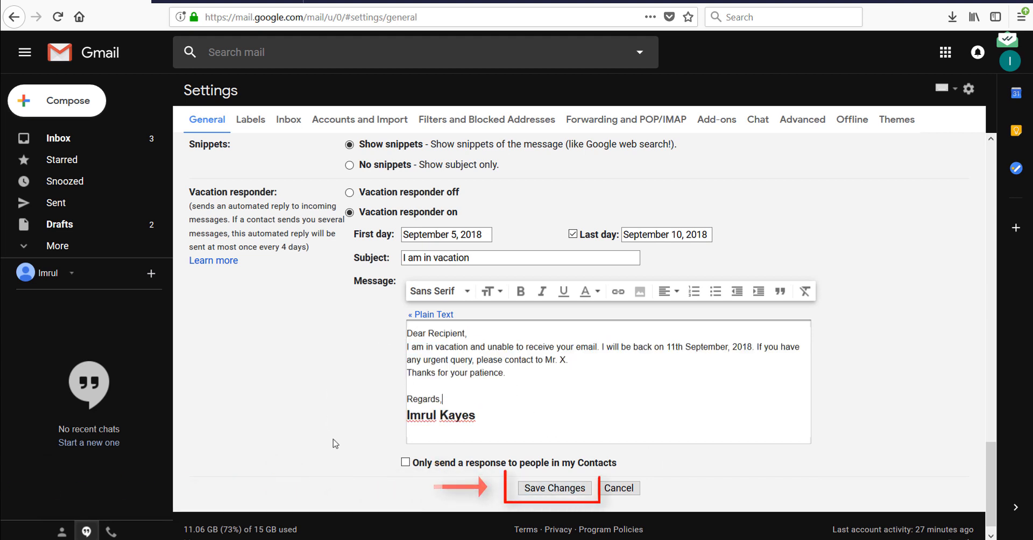
left_click(553, 489)
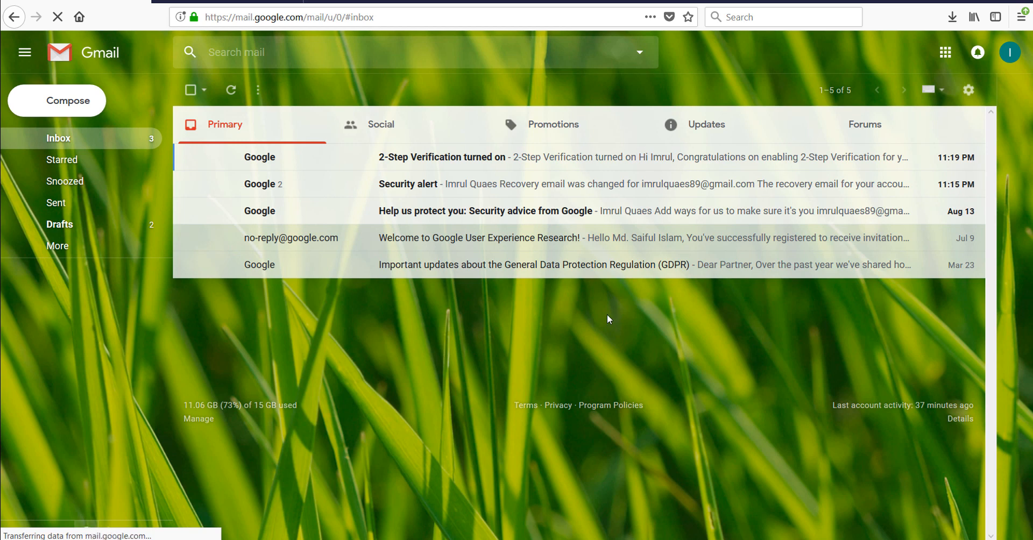
Compose a new email whose body reads 'Dear Mr,' then 'Good Morning' on the next line.
left_click(69, 100)
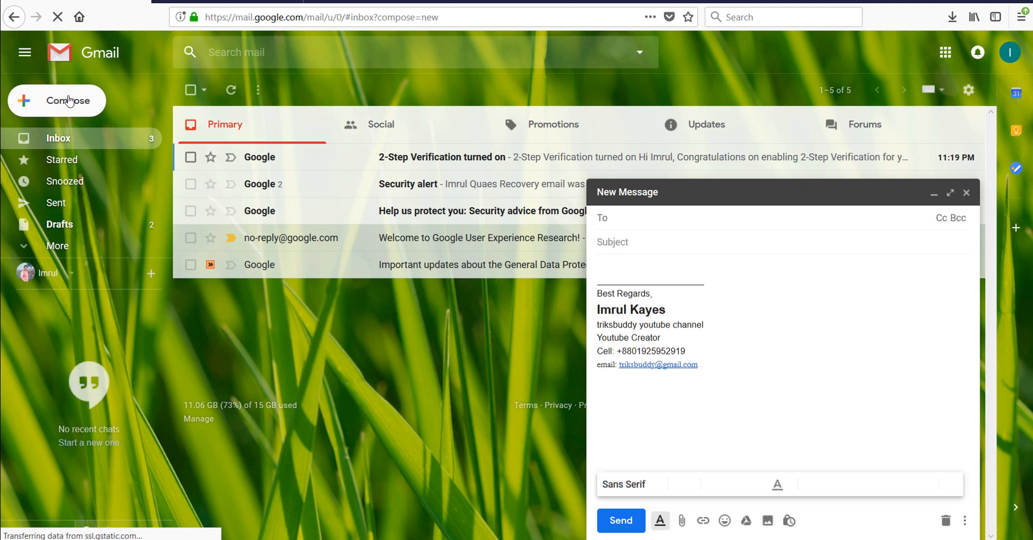
left_click(637, 264)
type("Dea")
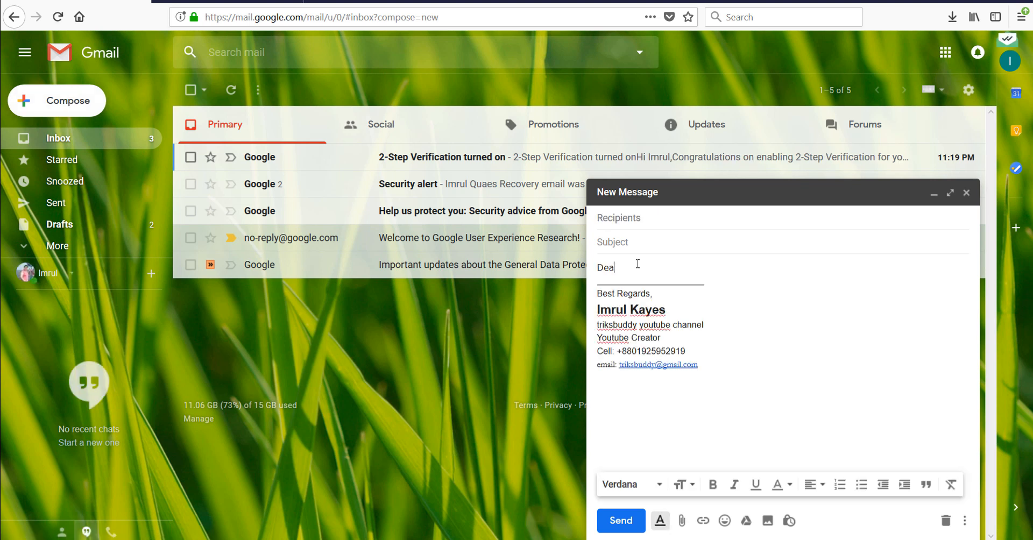
type("r Mr,")
key("Return")
type("Good")
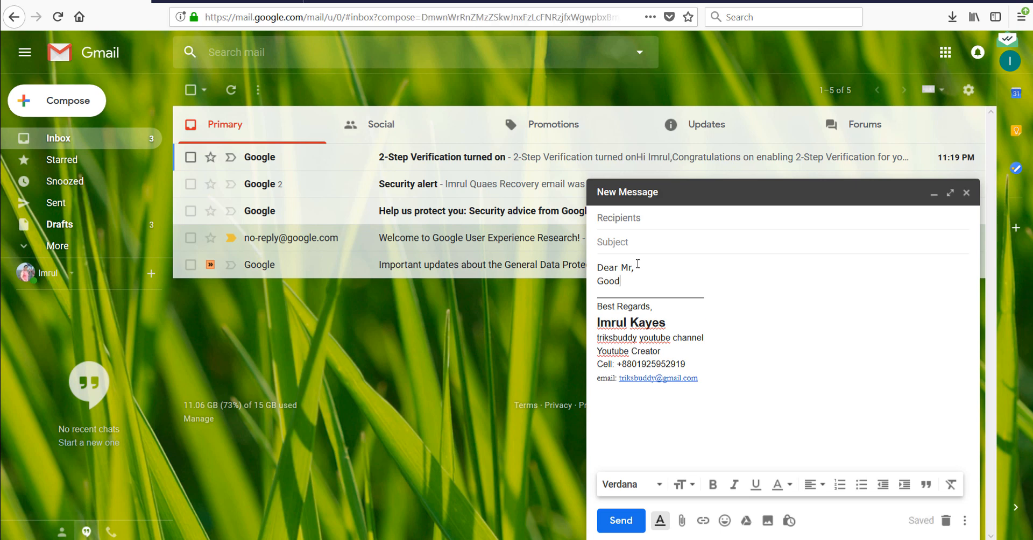
type(" Morning")
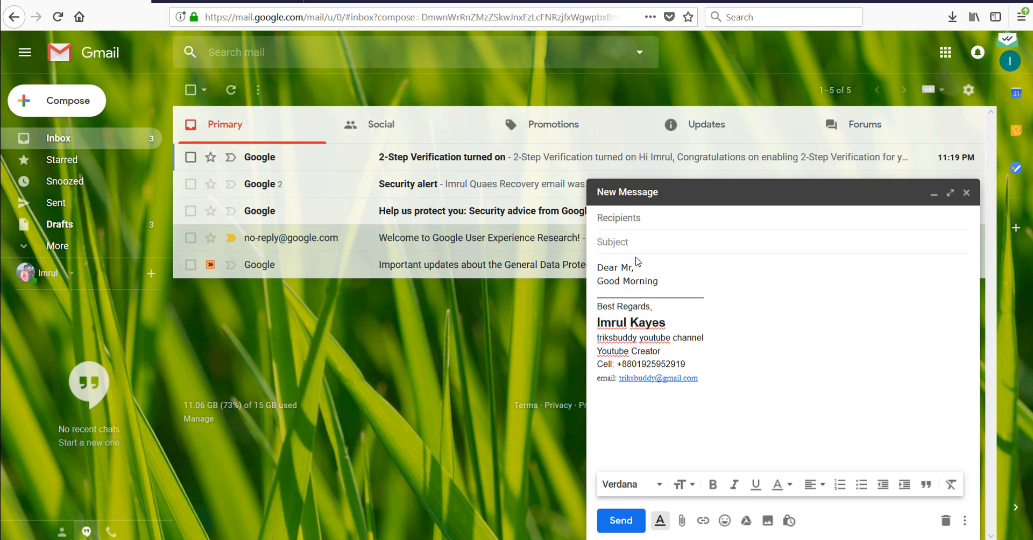
Address the email to the suggested contact, give it a greeting subject, and send it.
left_click(653, 230)
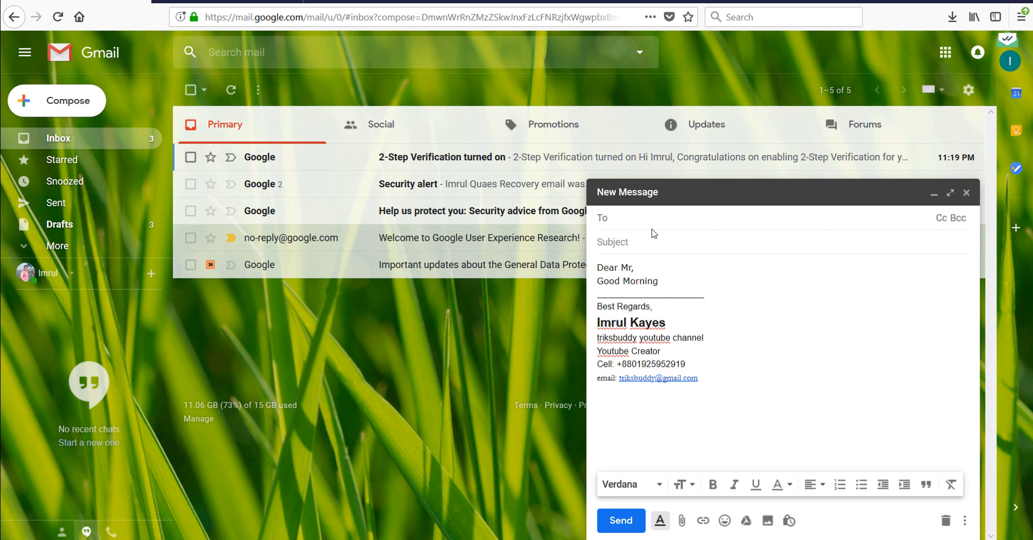
type("im")
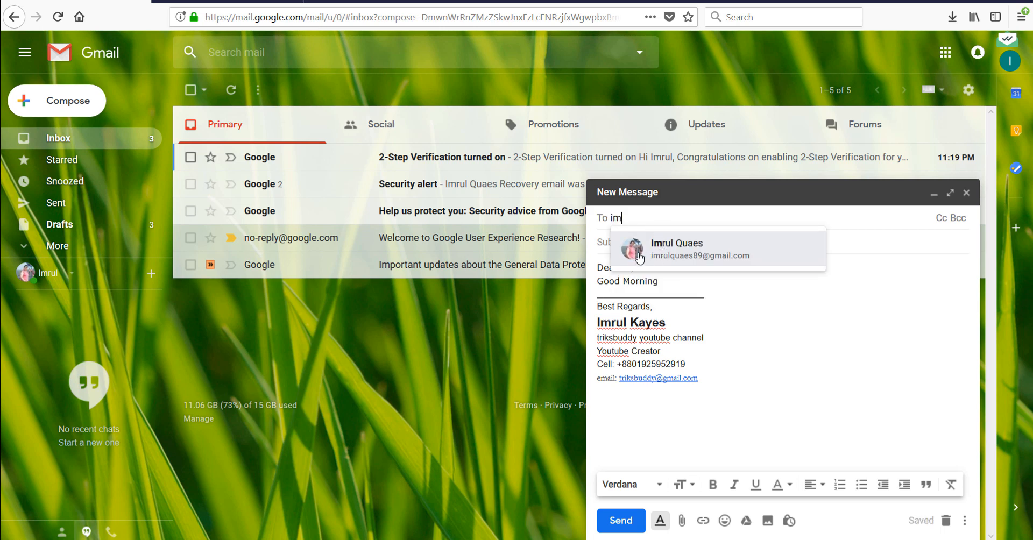
left_click(638, 259)
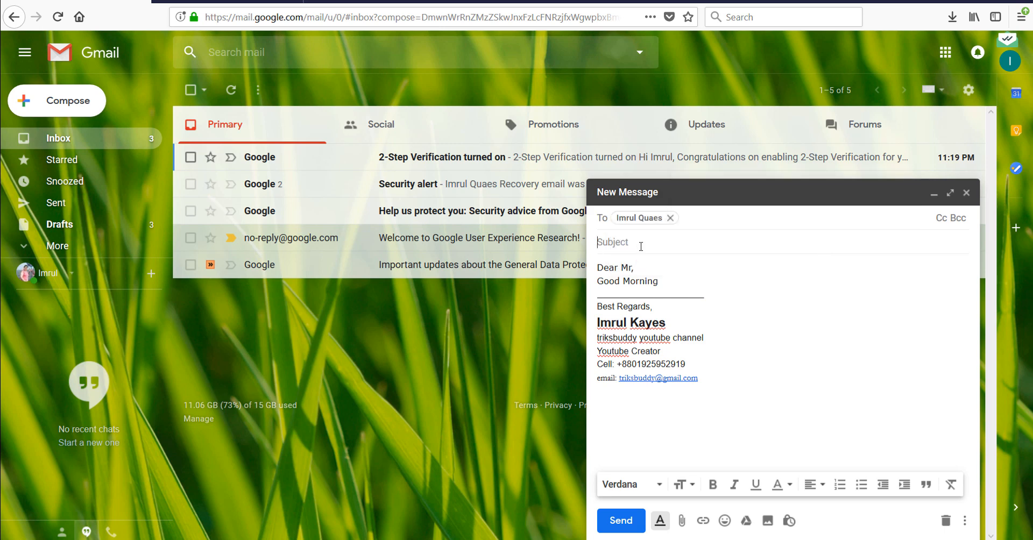
left_click(640, 246)
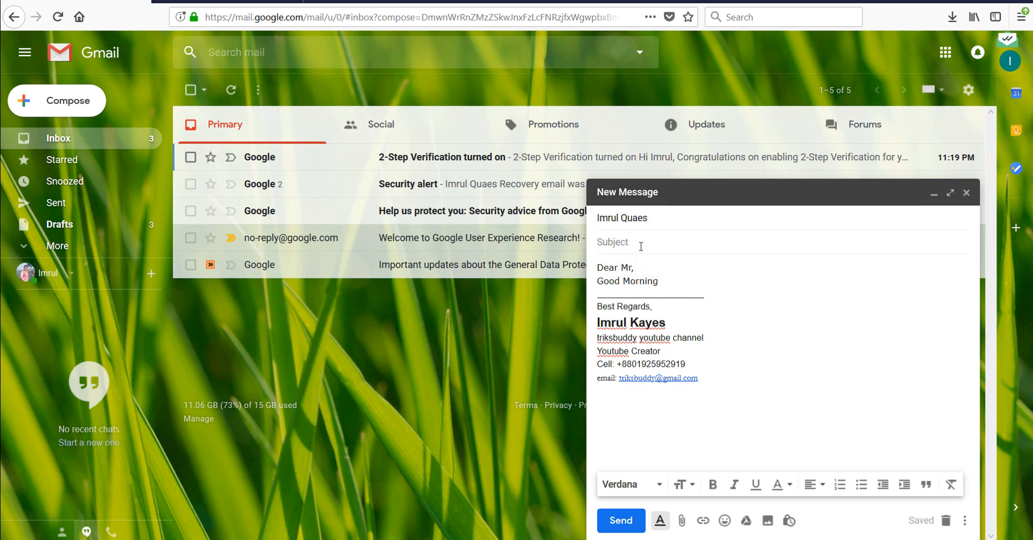
type("Hello Im")
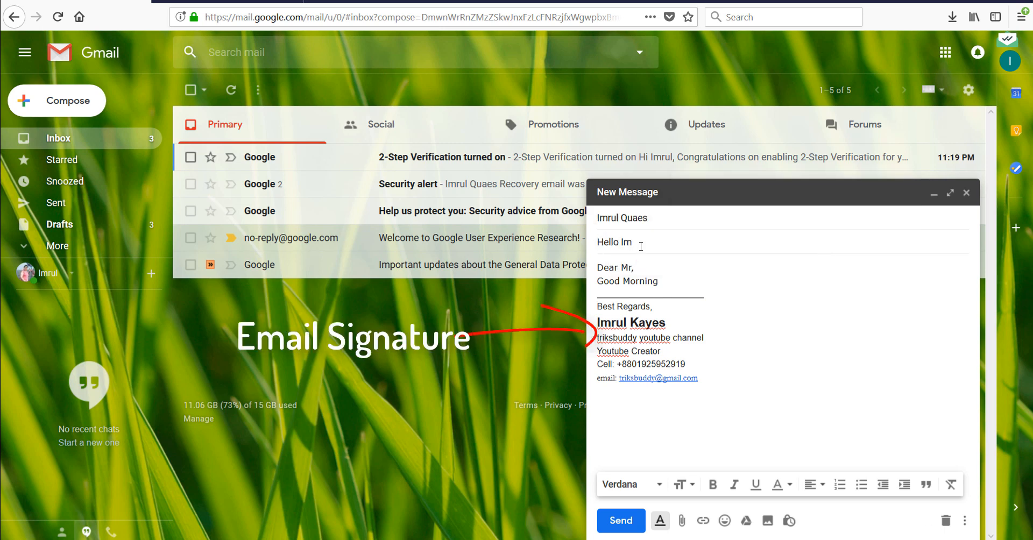
type("rul")
left_click(620, 520)
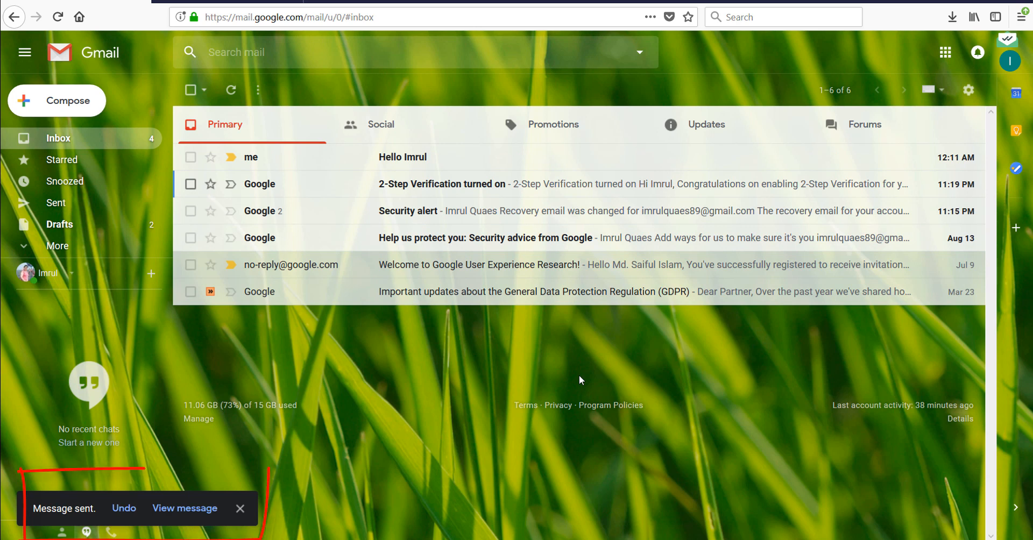
Undo sending the test email and check its recipient in the To field.
left_click(125, 508)
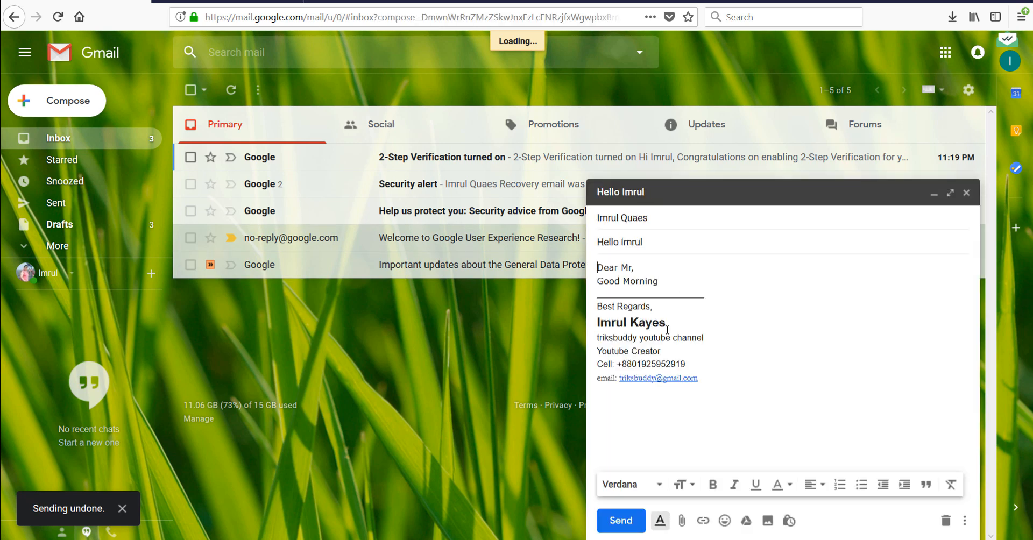
left_click(670, 223)
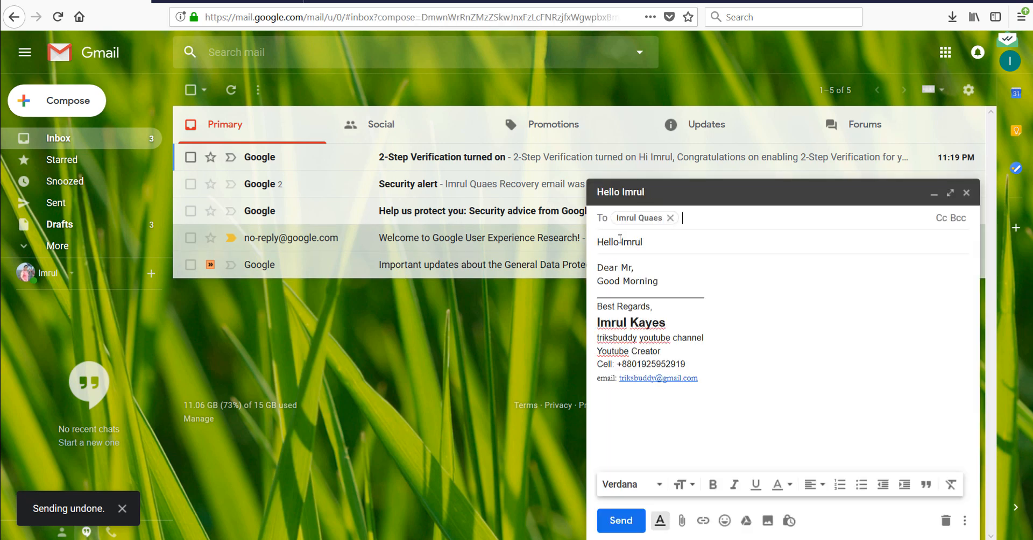
left_click(619, 241)
Resend the 'Dear Mr, Good Morning' test email and open the sent message.
left_click(683, 282)
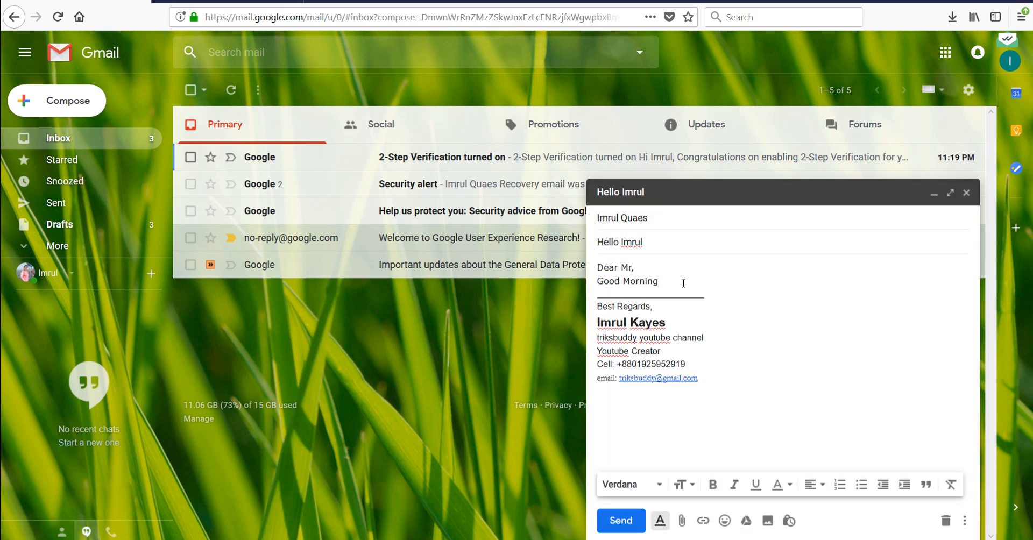
left_click(621, 520)
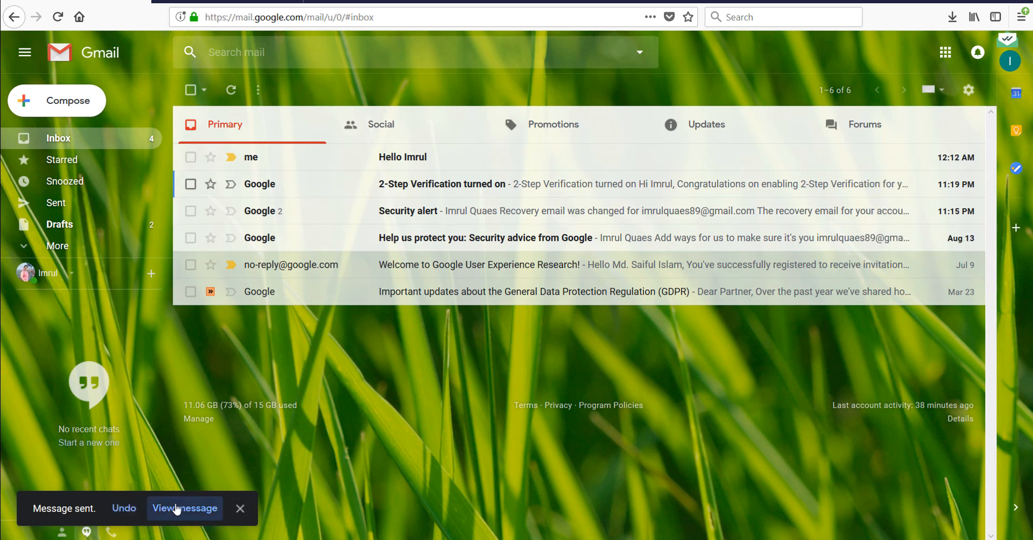
left_click(168, 519)
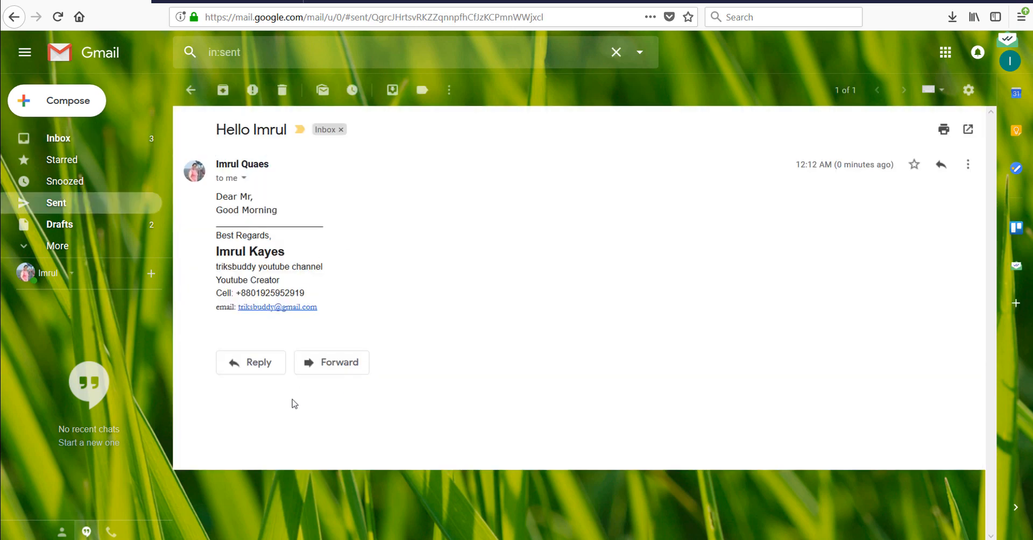
Reply to the test email with 'Hi There' above the custom signature and send it.
left_click(260, 364)
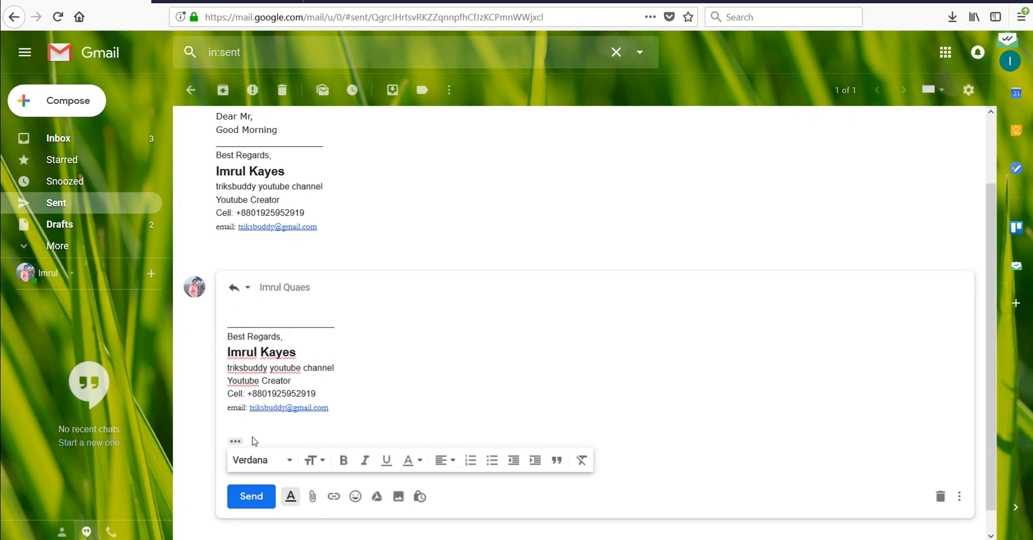
left_click_drag(331, 413, 219, 325)
left_click(252, 310)
type("Hi There")
left_click(250, 496)
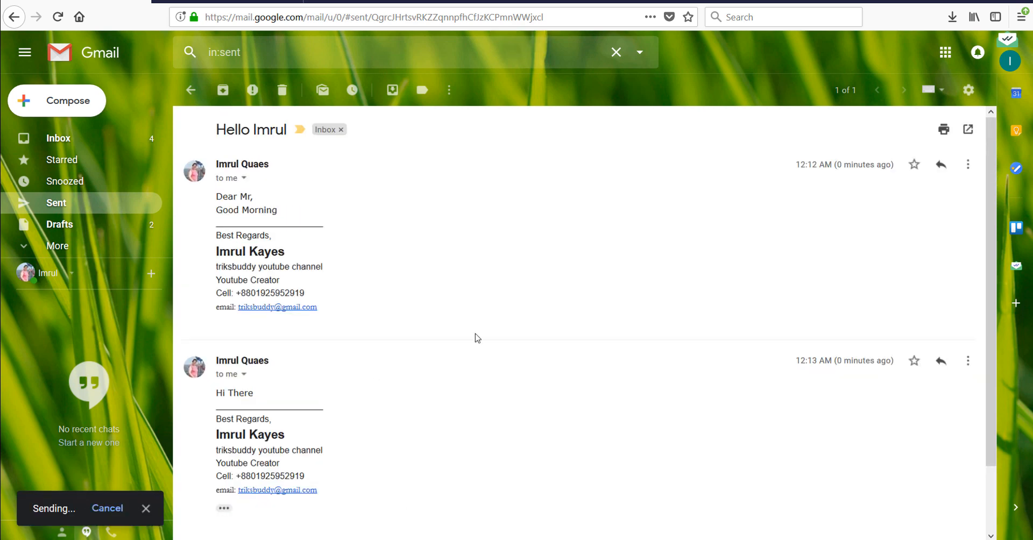